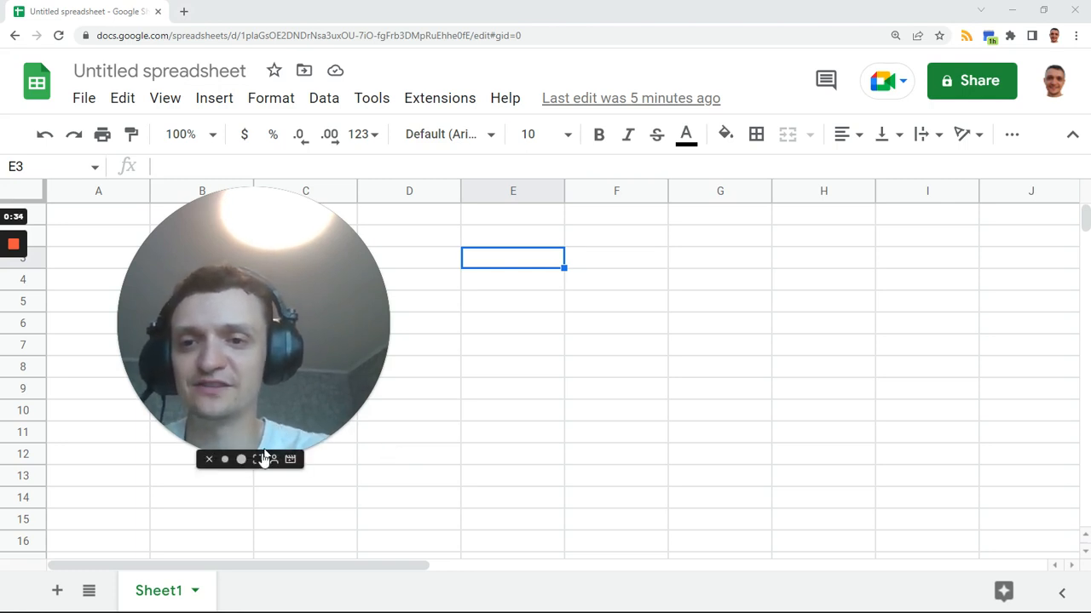
{"action": "left_click", "coordinate": [13, 300]}
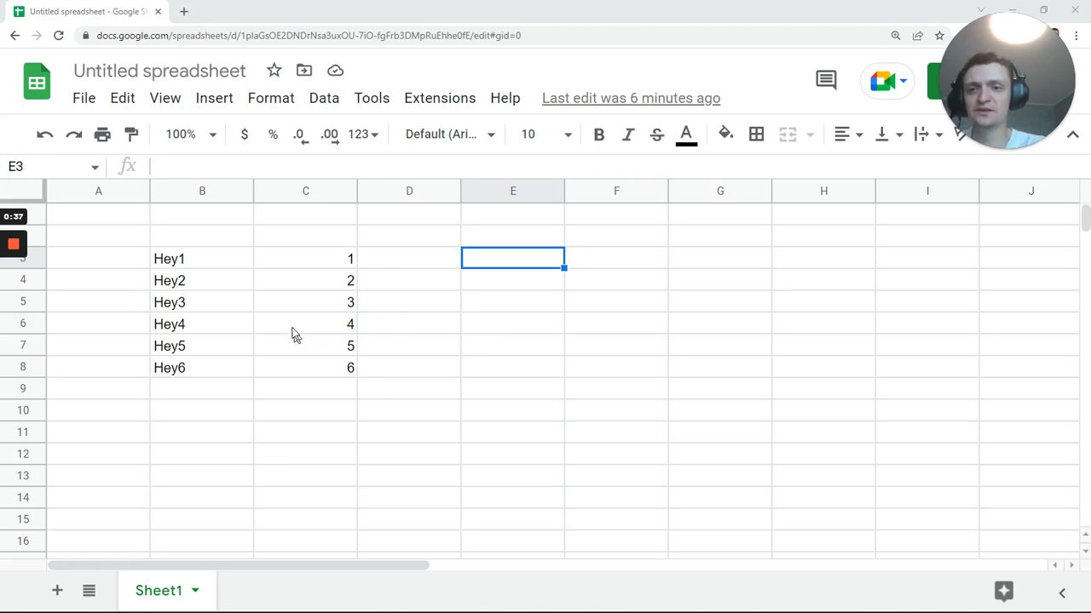
{"action": "left_click_drag", "start_coordinate": [170, 258], "coordinate": [340, 382]}
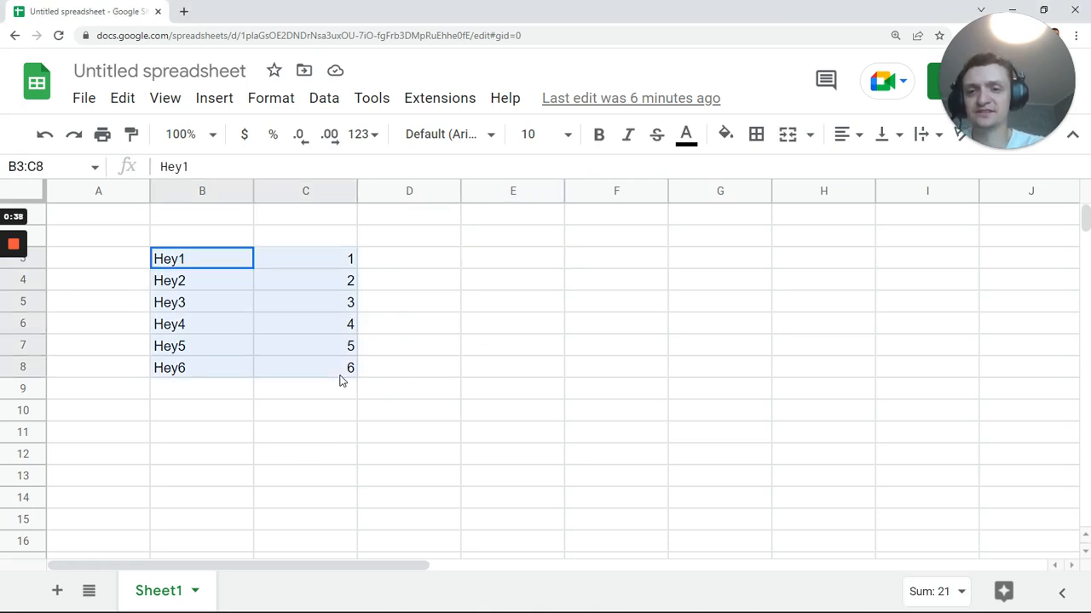
- Begin a FILTER formula in cell E3 with the open-ended array {B3:B} as its range
{"action": "left_click", "coordinate": [515, 256]}
{"action": "type", "text": "=fil"}
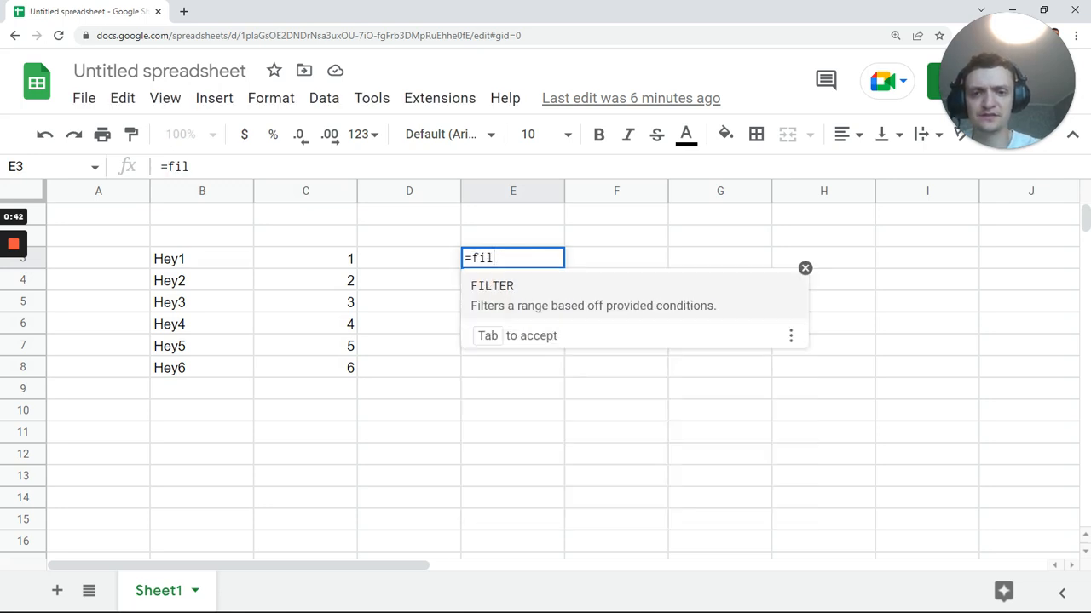
{"action": "key", "text": "Tab"}
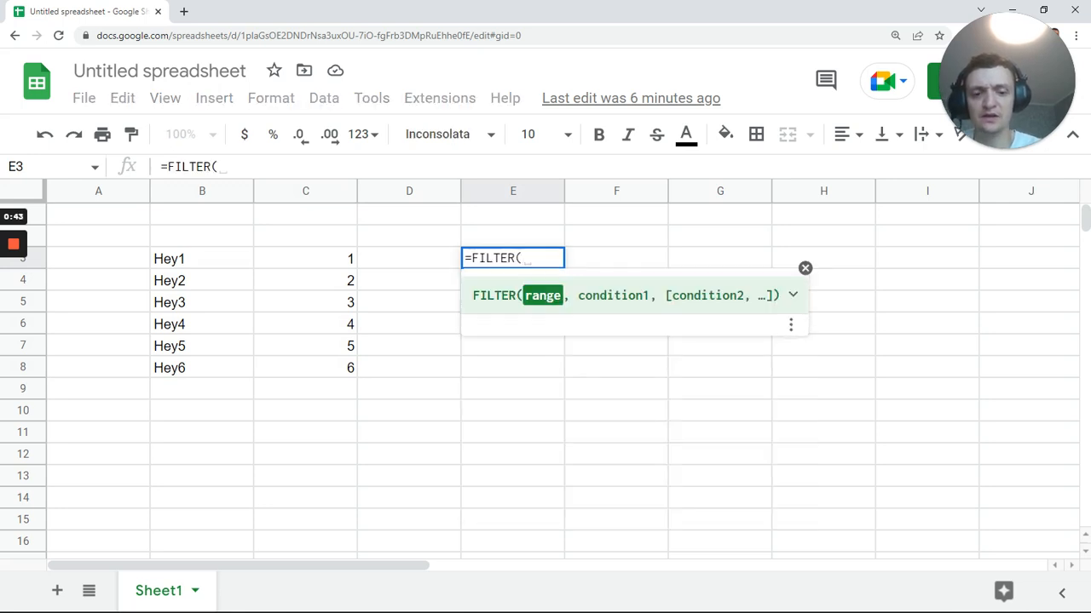
{"action": "type", "text": "{"}
{"action": "left_click_drag", "start_coordinate": [175, 259], "coordinate": [187, 312]}
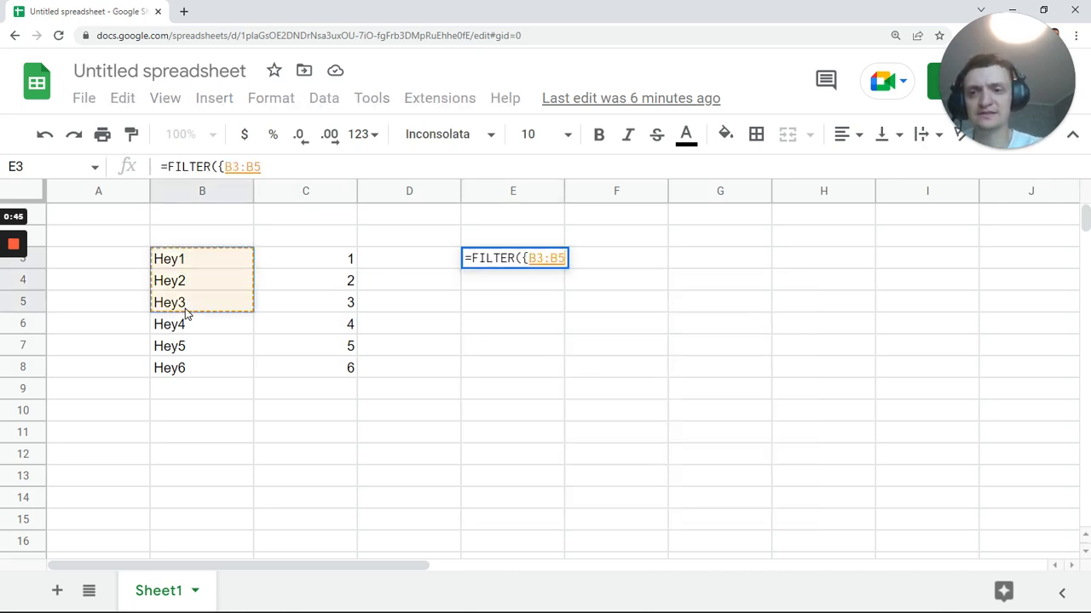
{"action": "key", "text": "BackSpace"}
{"action": "type", "text": ","}
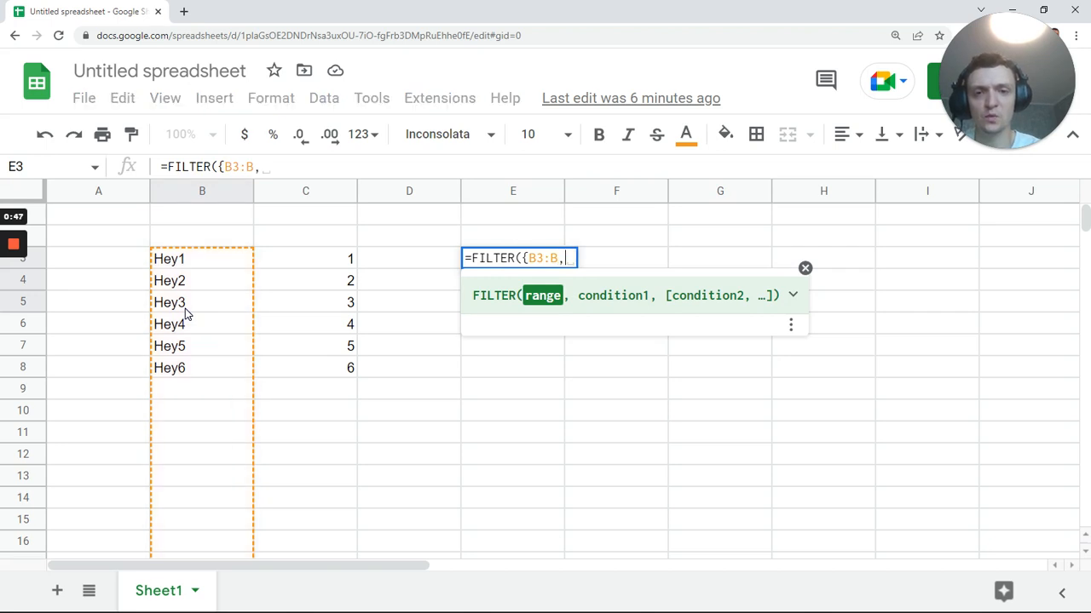
{"action": "key", "text": "BackSpace"}
{"action": "type", "text": "}"}
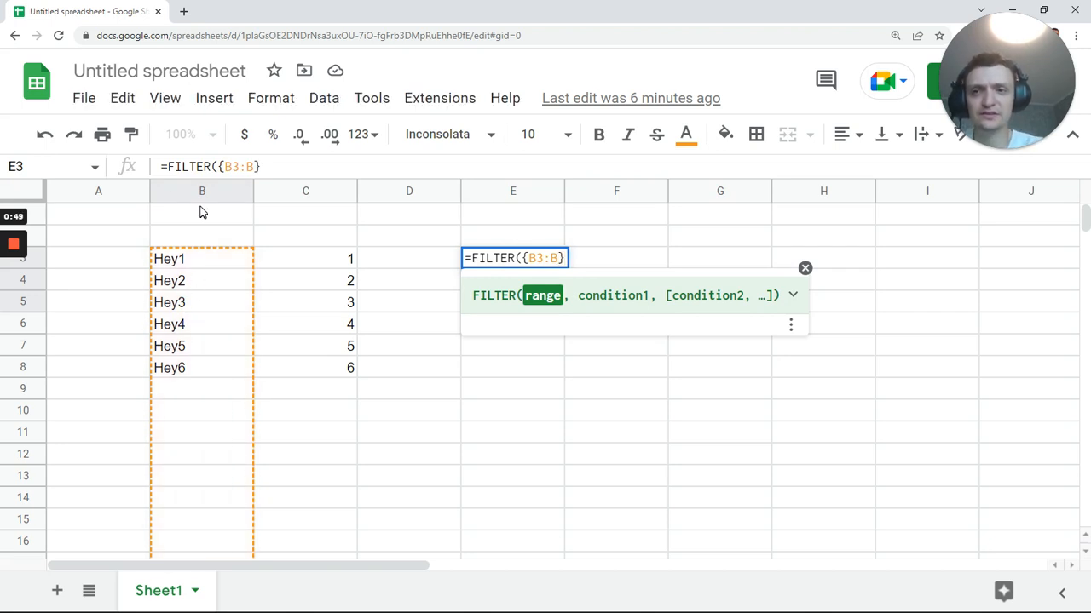
- Add the condition C3:C>2 to the FILTER formula in E3 and commit it
{"action": "left_click", "coordinate": [225, 167]}
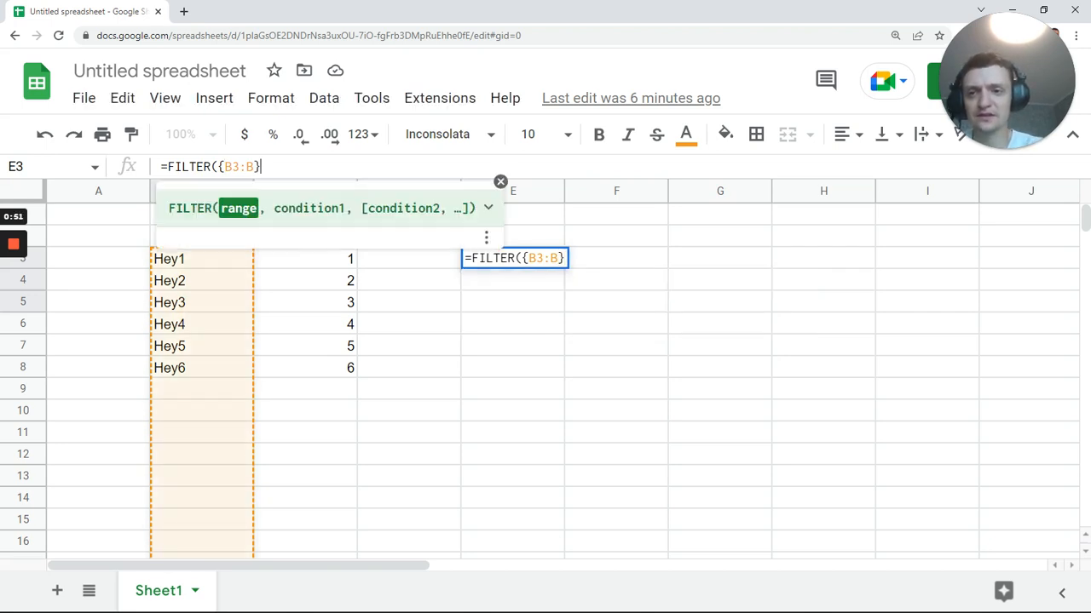
{"action": "left_click_drag", "start_coordinate": [260, 167], "coordinate": [218, 167]}
{"action": "left_click", "coordinate": [261, 167]}
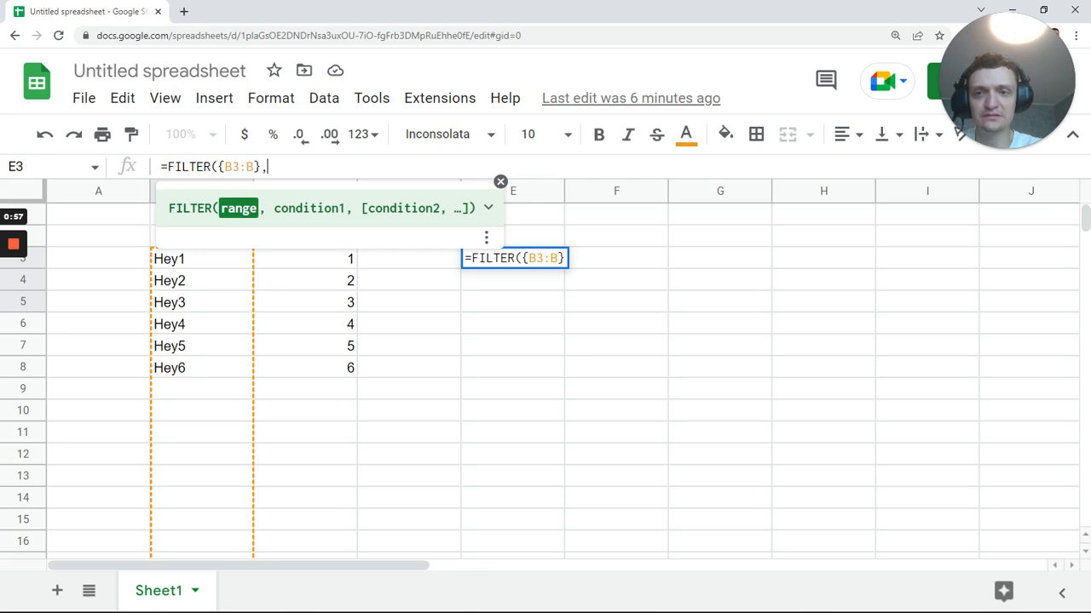
{"action": "type", "text": ","}
{"action": "left_click_drag", "start_coordinate": [302, 260], "coordinate": [289, 315]}
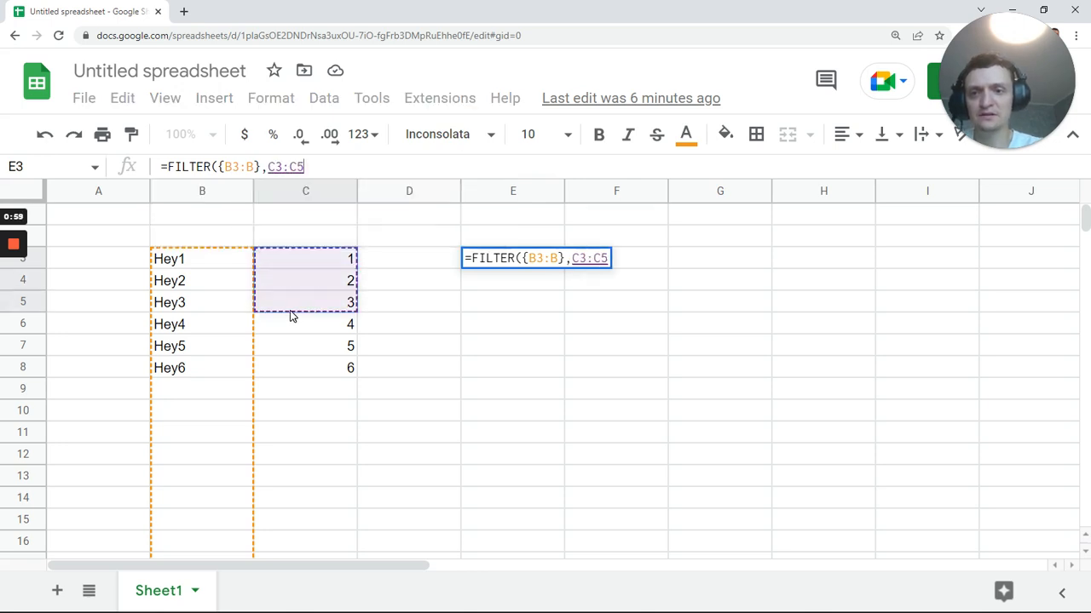
{"action": "key", "text": "BackSpace"}
{"action": "type", "text": ">"}
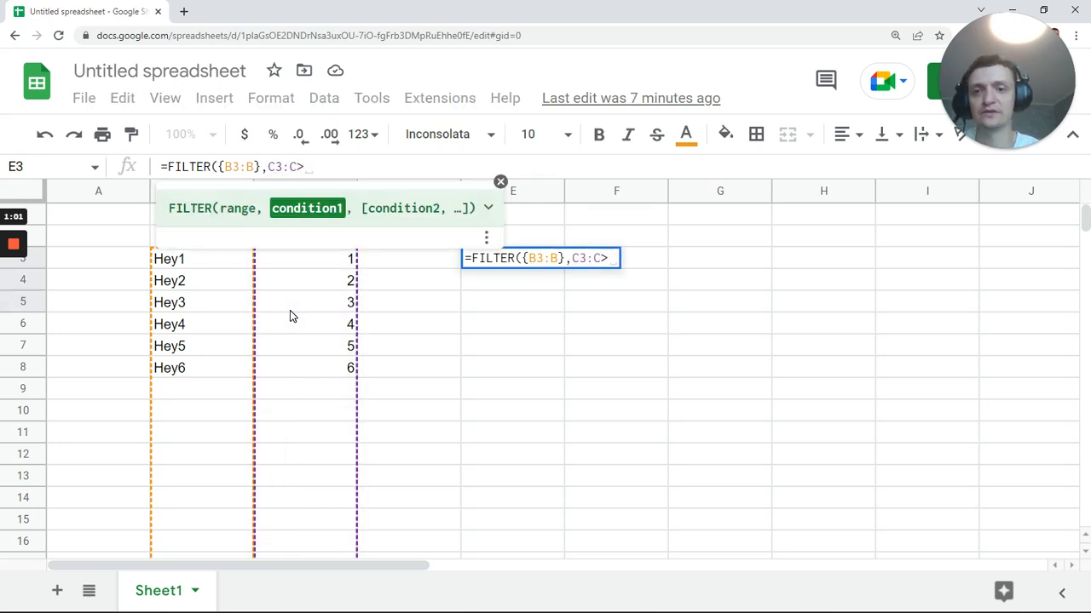
{"action": "type", "text": "2"}
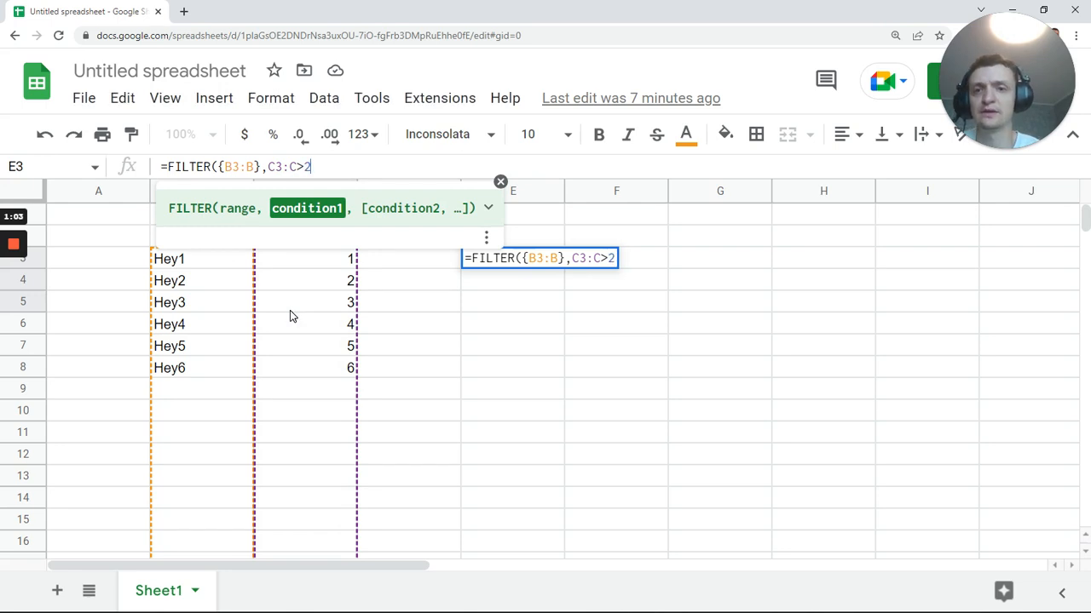
{"action": "key", "text": "Return"}
{"action": "left_click", "coordinate": [518, 263]}
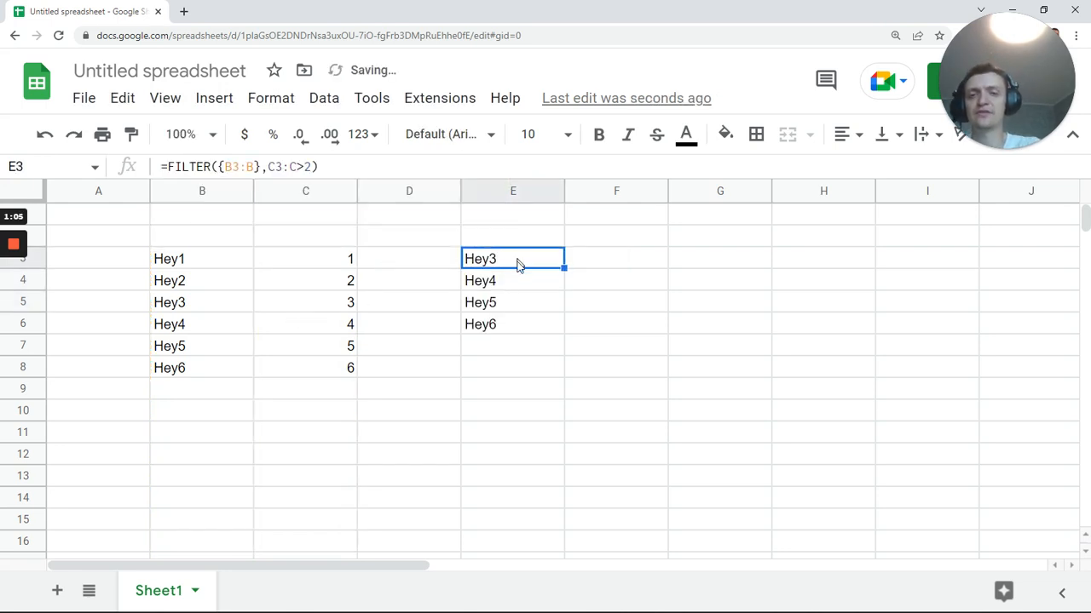
- Add a second array column after B3:B in the E3 formula, starting an IF function that tests row(B3:B)
{"action": "left_click_drag", "start_coordinate": [212, 265], "coordinate": [213, 283]}
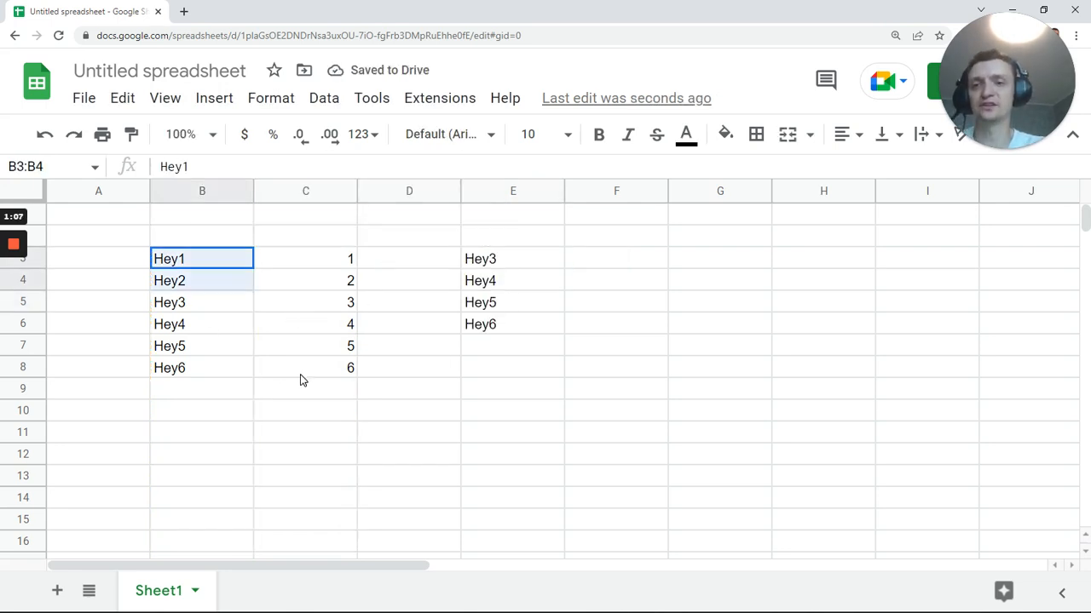
{"action": "left_click", "coordinate": [300, 375], "text": "shift"}
{"action": "left_click", "coordinate": [509, 263]}
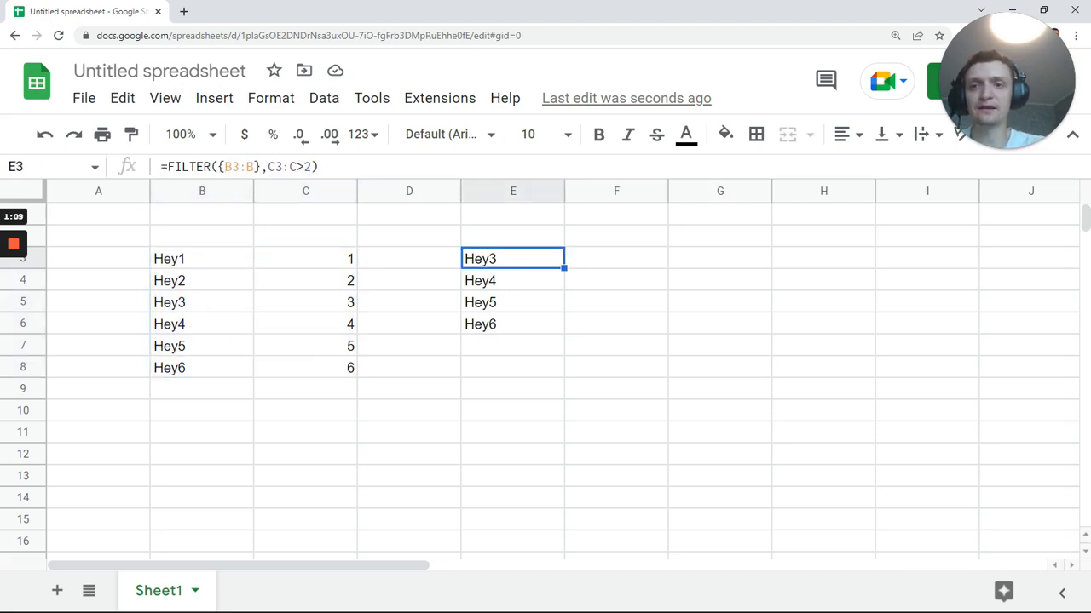
{"action": "left_click", "coordinate": [254, 167]}
{"action": "type", "text": ", "}
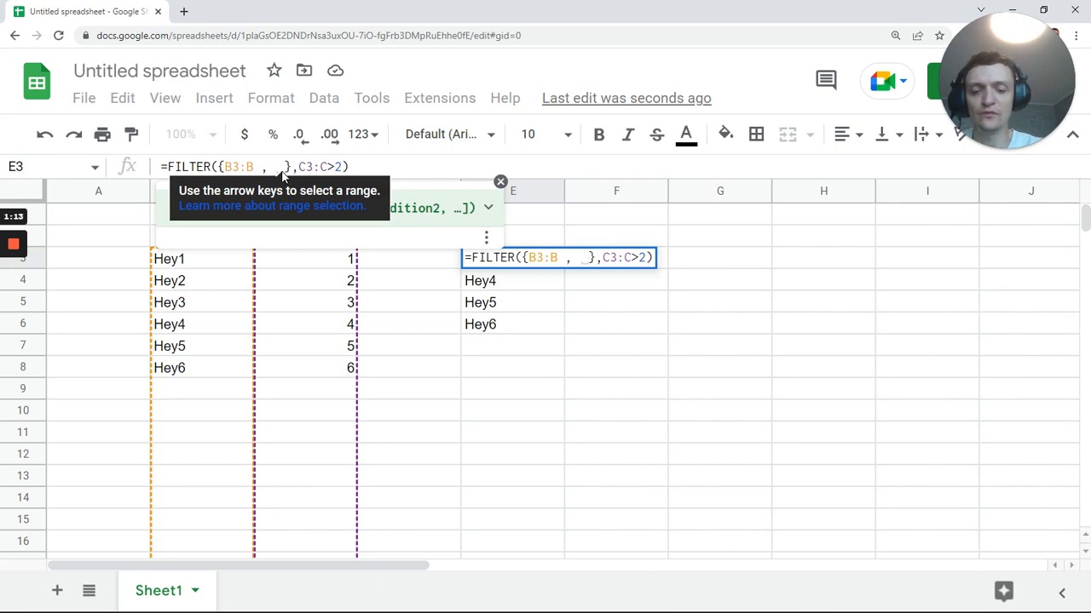
{"action": "type", "text": "if(row"}
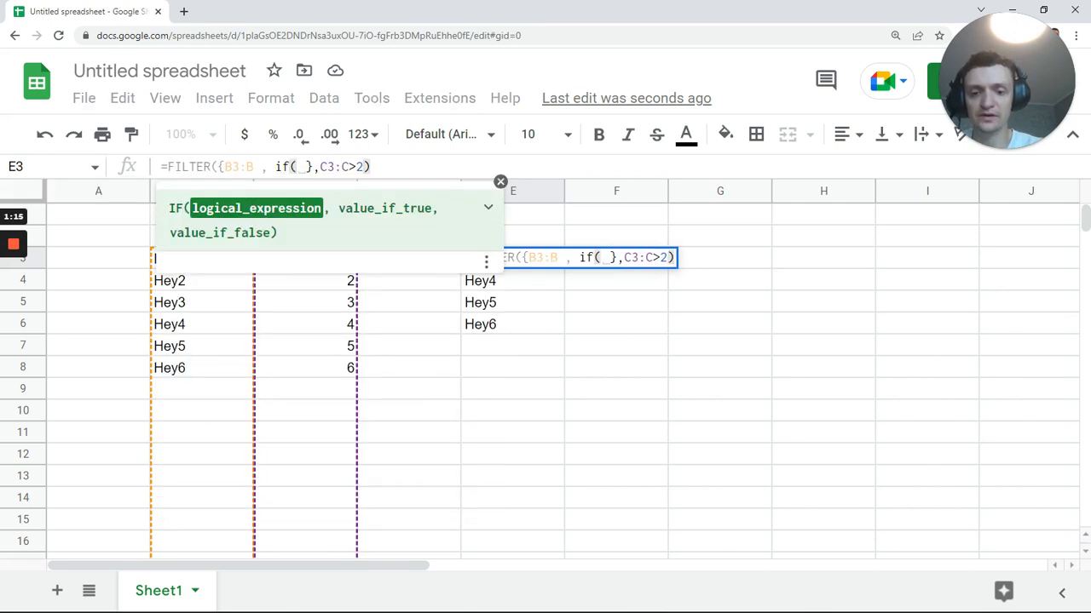
{"action": "type", "text": "("}
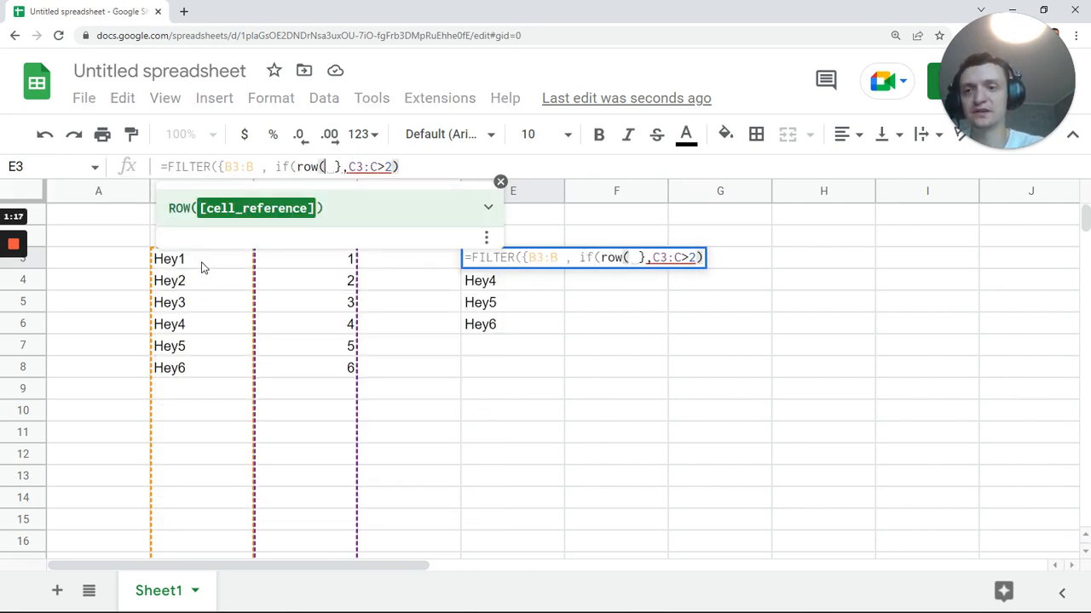
{"action": "left_click_drag", "start_coordinate": [199, 258], "coordinate": [197, 311]}
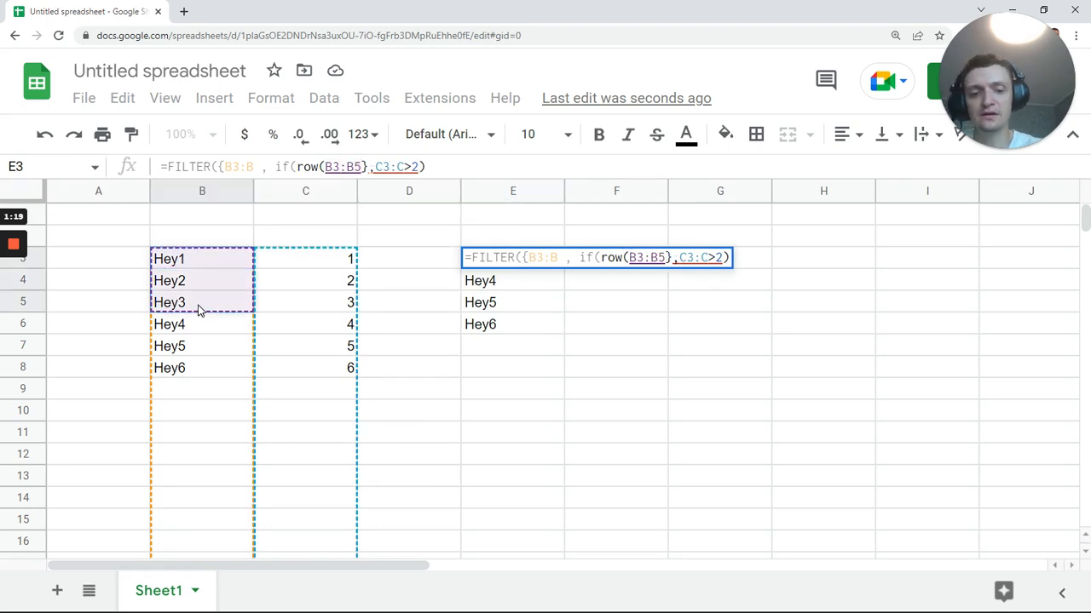
{"action": "key", "text": "BackSpace"}
{"action": "type", "text": ")"}
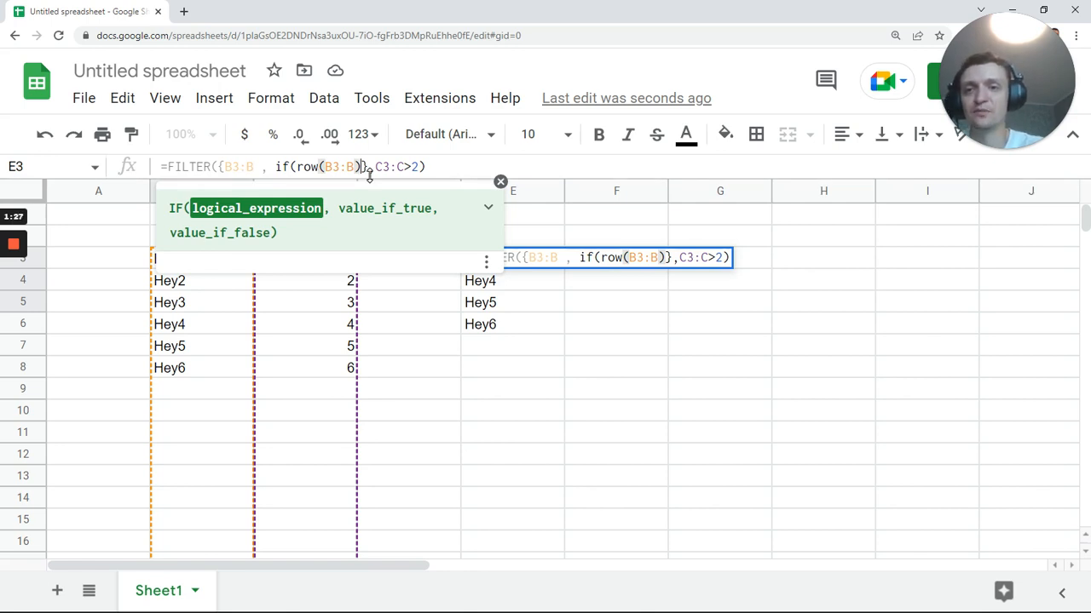
- Complete the IF function with "Test" as its true value and commit the E3 formula
{"action": "type", "text": ",\""}
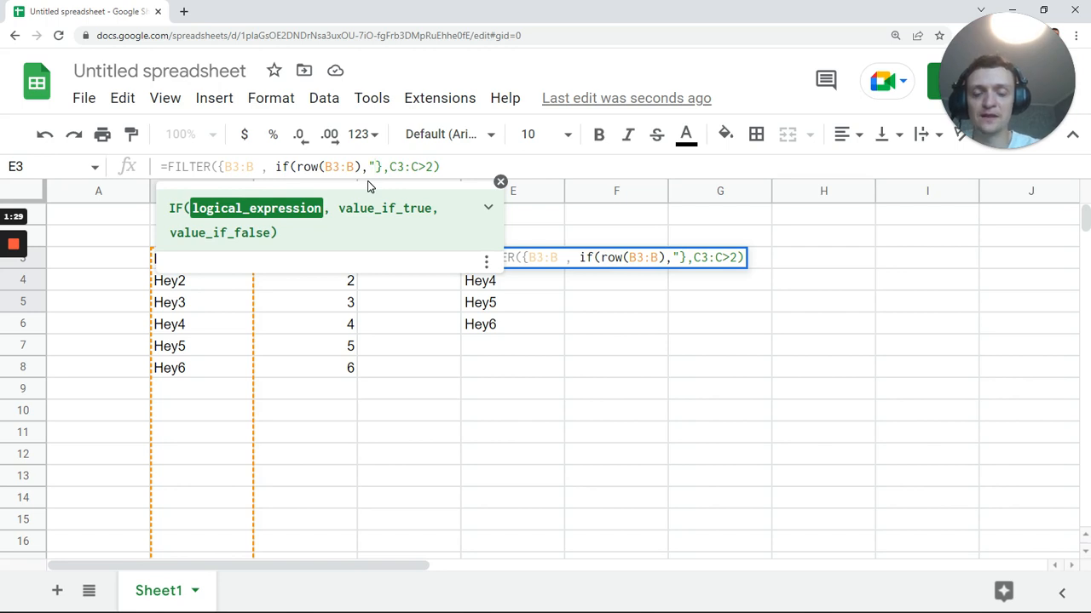
{"action": "type", "text": "Test"}
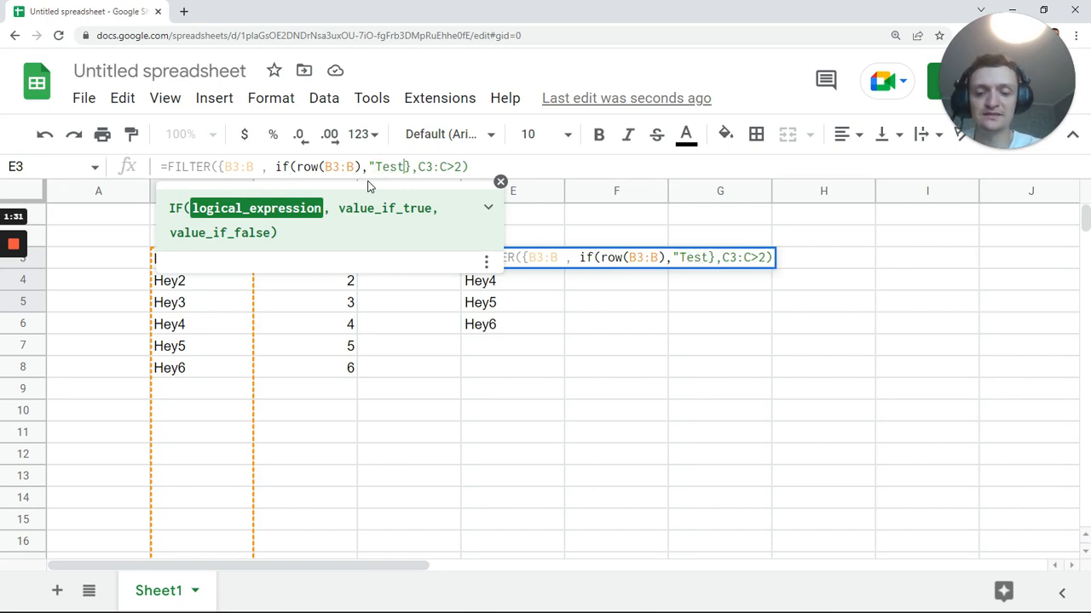
{"action": "type", "text": "\")"}
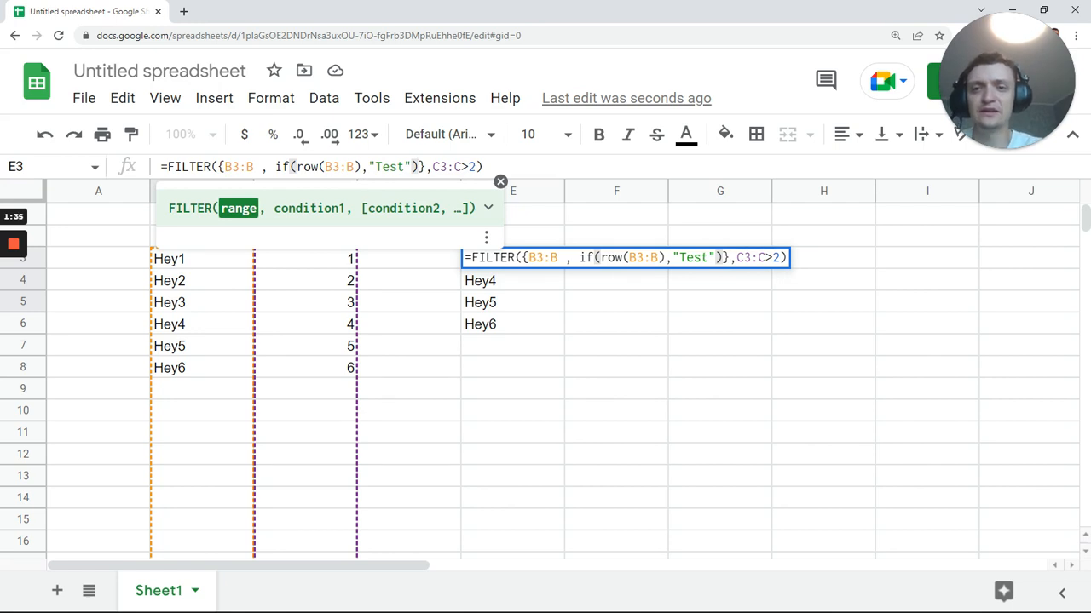
{"action": "left_click", "coordinate": [290, 167]}
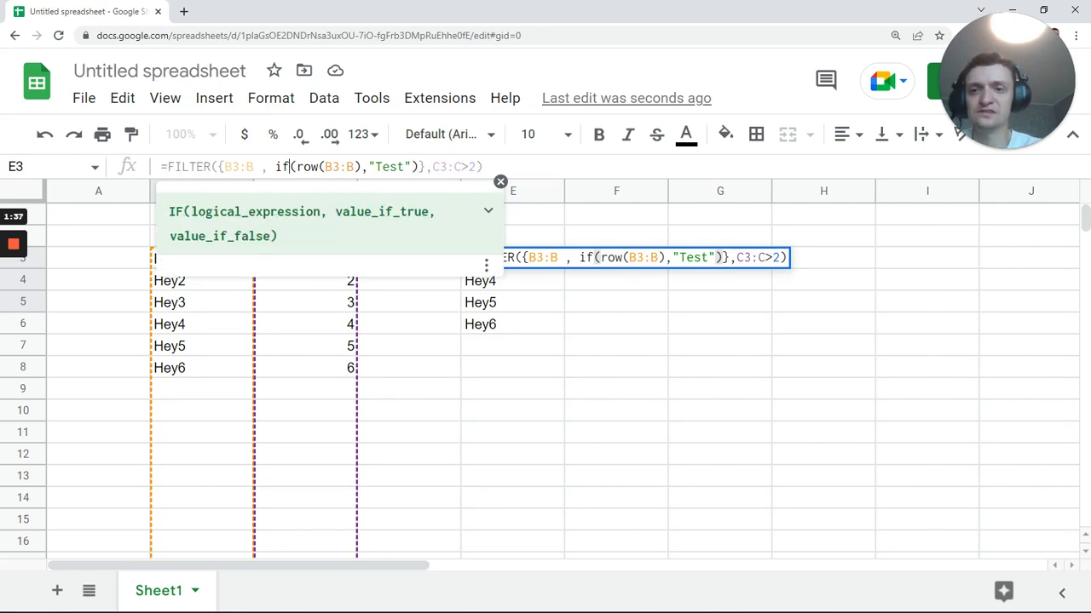
{"action": "left_click", "coordinate": [311, 167]}
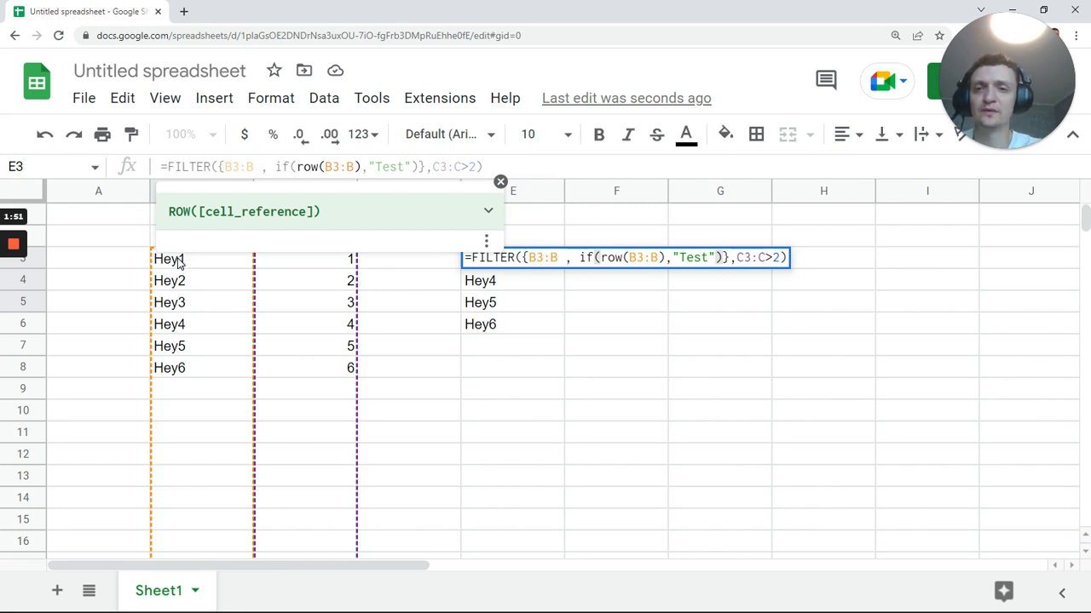
{"action": "left_click", "coordinate": [362, 166]}
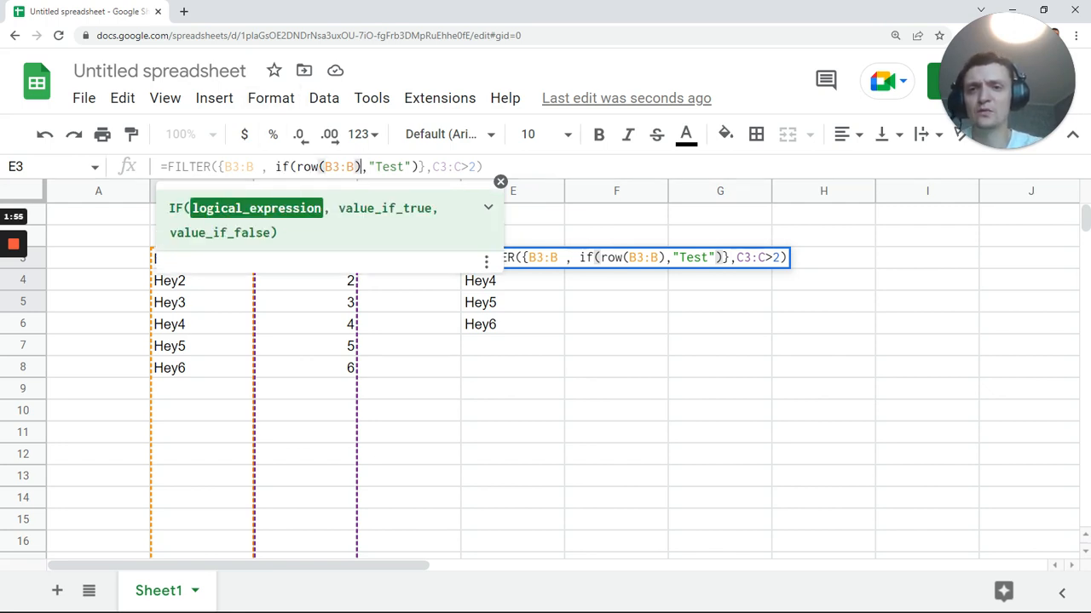
{"action": "left_click", "coordinate": [281, 167]}
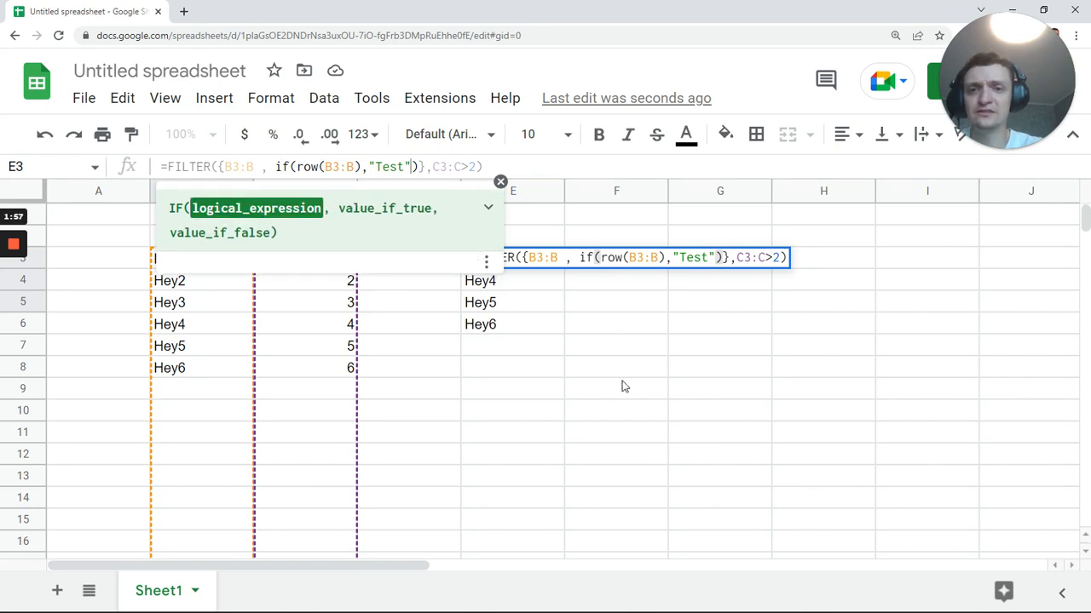
{"action": "key", "text": "Tab"}
{"action": "left_click", "coordinate": [511, 270]}
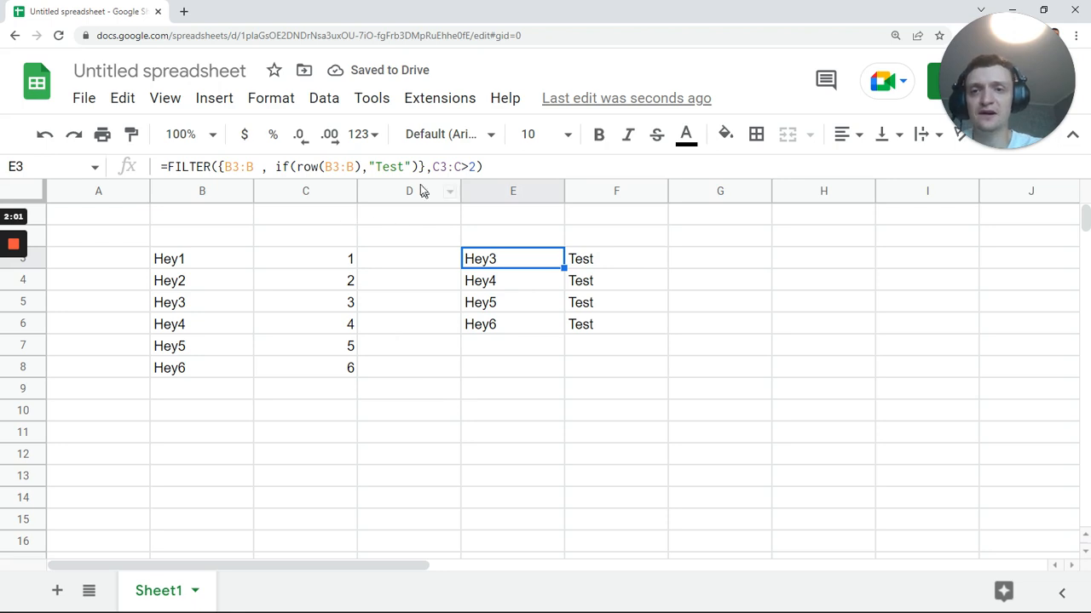
{"action": "key", "text": "F2"}
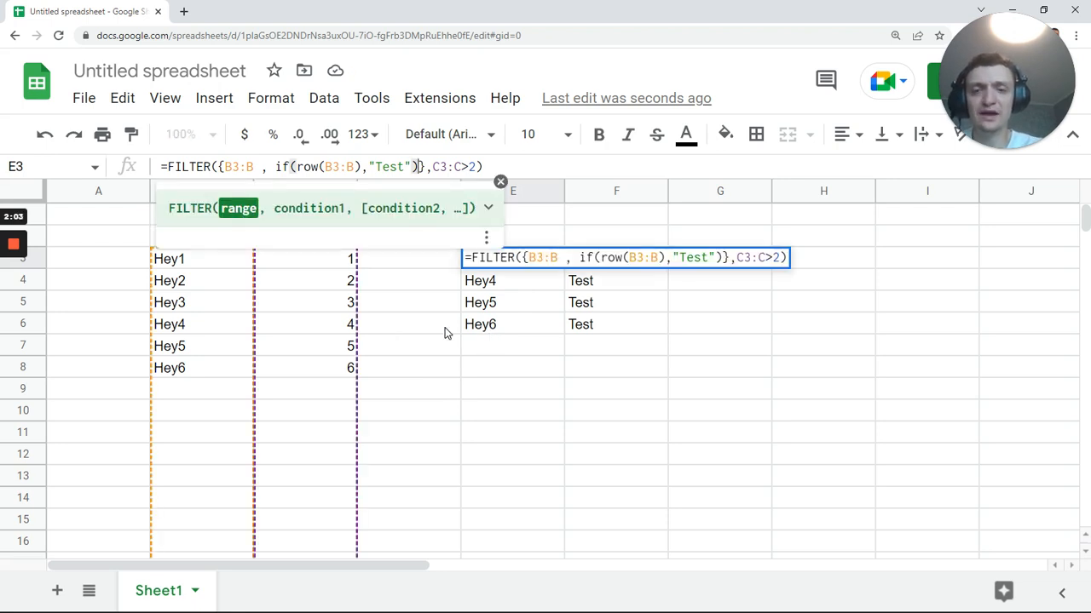
{"action": "key", "text": "Tab"}
{"action": "left_click_drag", "start_coordinate": [332, 262], "coordinate": [307, 432]}
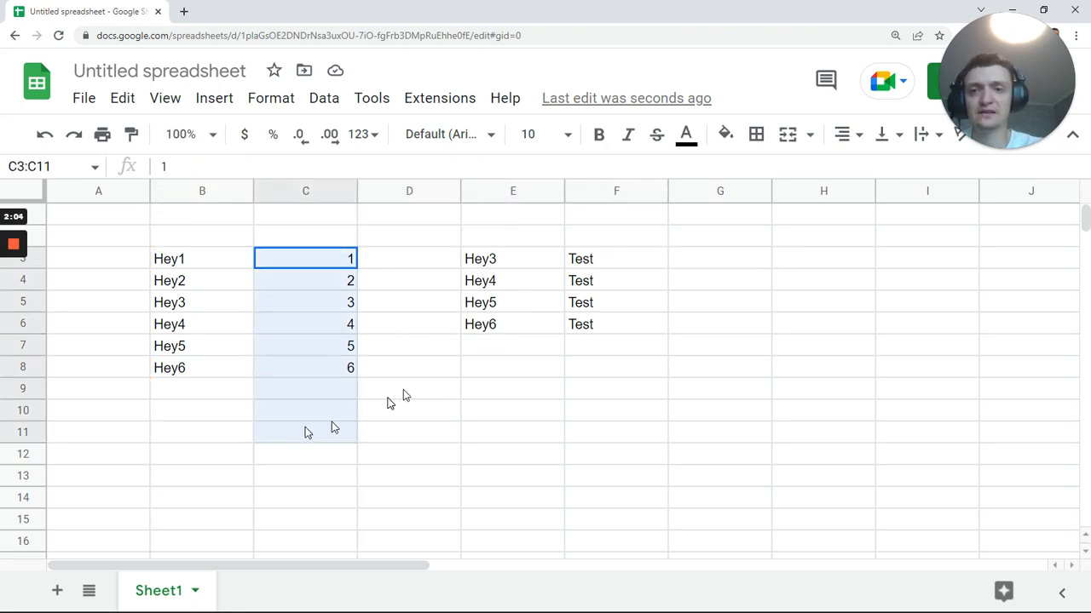
{"action": "left_click", "coordinate": [503, 266]}
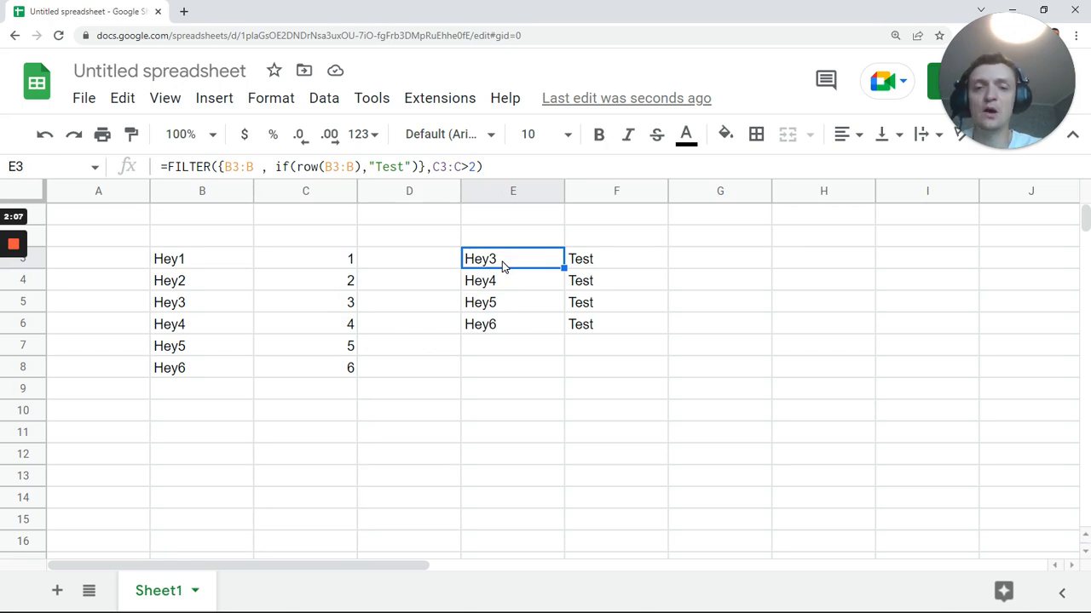
- Set the number beside Hey5 in cell C7 to 500
{"action": "left_click", "coordinate": [313, 349]}
{"action": "type", "text": "500"}
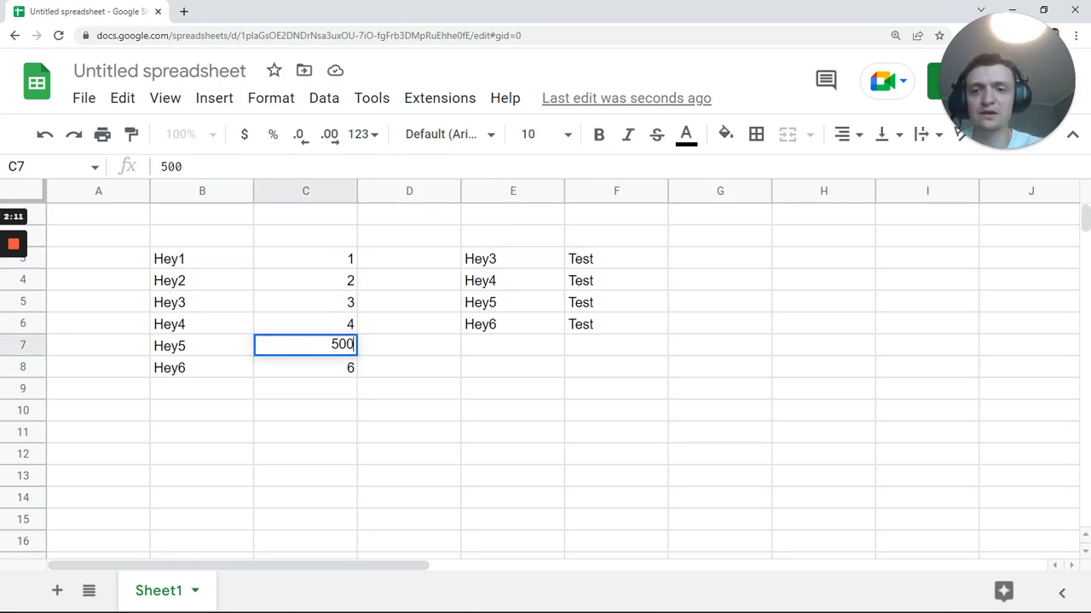
{"action": "key", "text": "Return"}
- Add C3:C as a third array column after the IF function in the E3 FILTER formula and commit it
{"action": "left_click", "coordinate": [481, 268]}
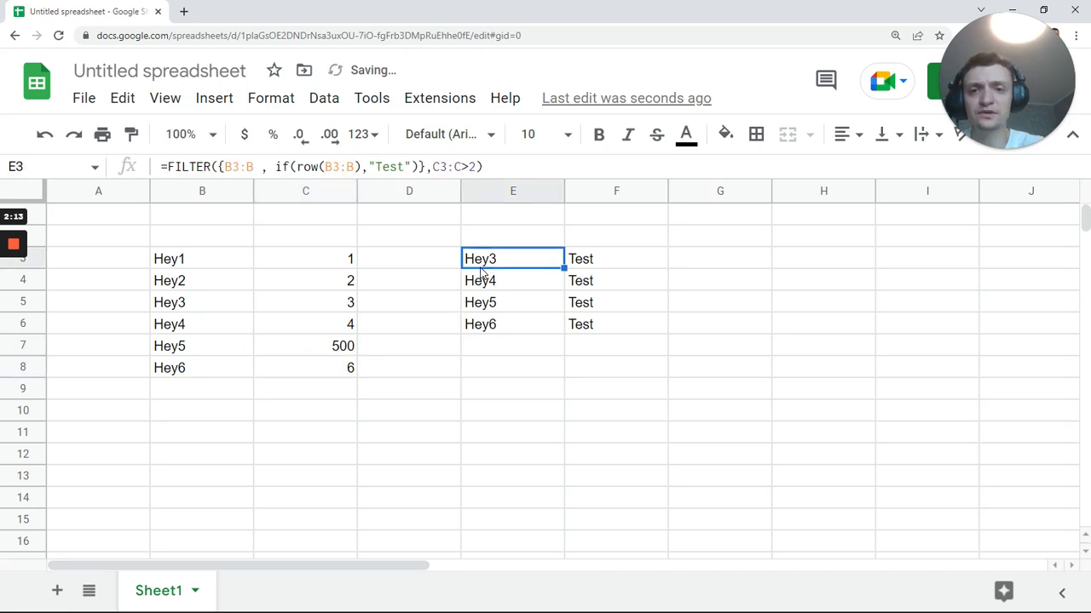
{"action": "left_click", "coordinate": [418, 167]}
{"action": "type", "text": ","}
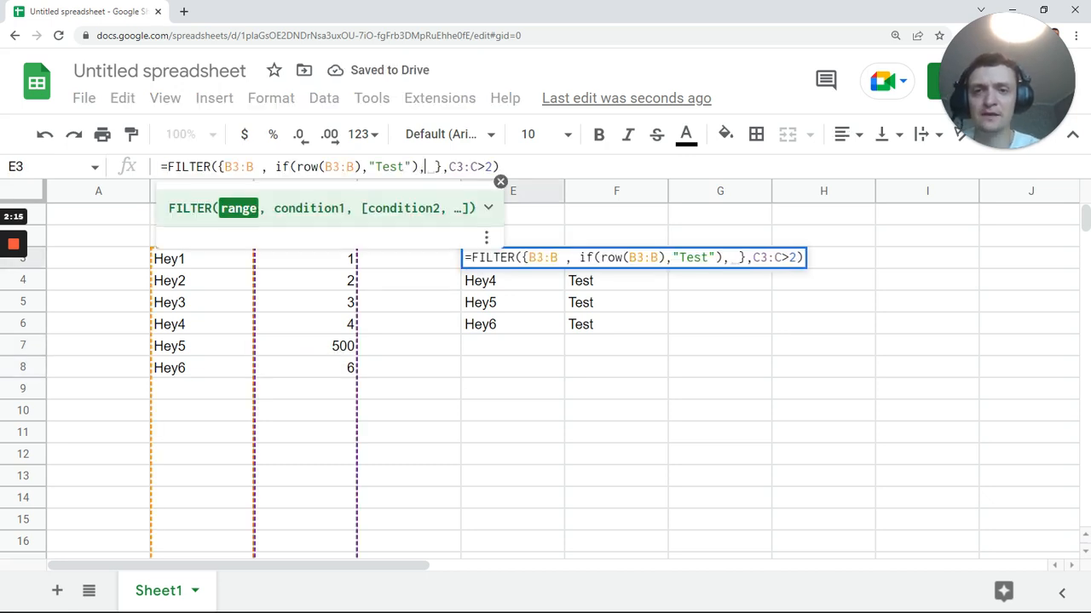
{"action": "left_click_drag", "start_coordinate": [275, 167], "coordinate": [424, 167]}
{"action": "key", "text": "ctrl+c"}
{"action": "left_click", "coordinate": [419, 167]}
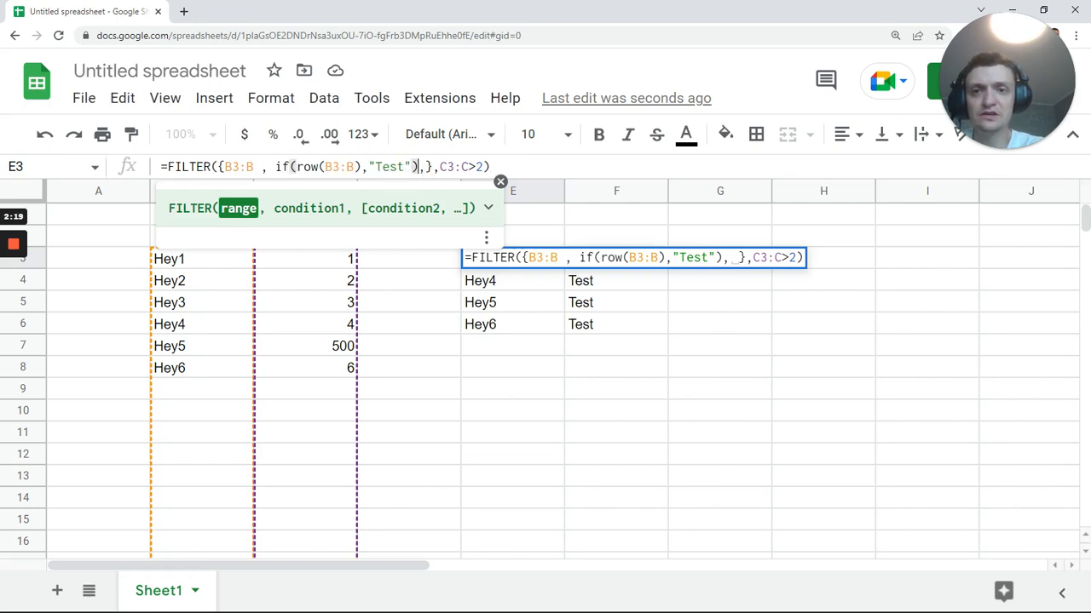
{"action": "key", "text": "Right"}
{"action": "left_click", "coordinate": [504, 166]}
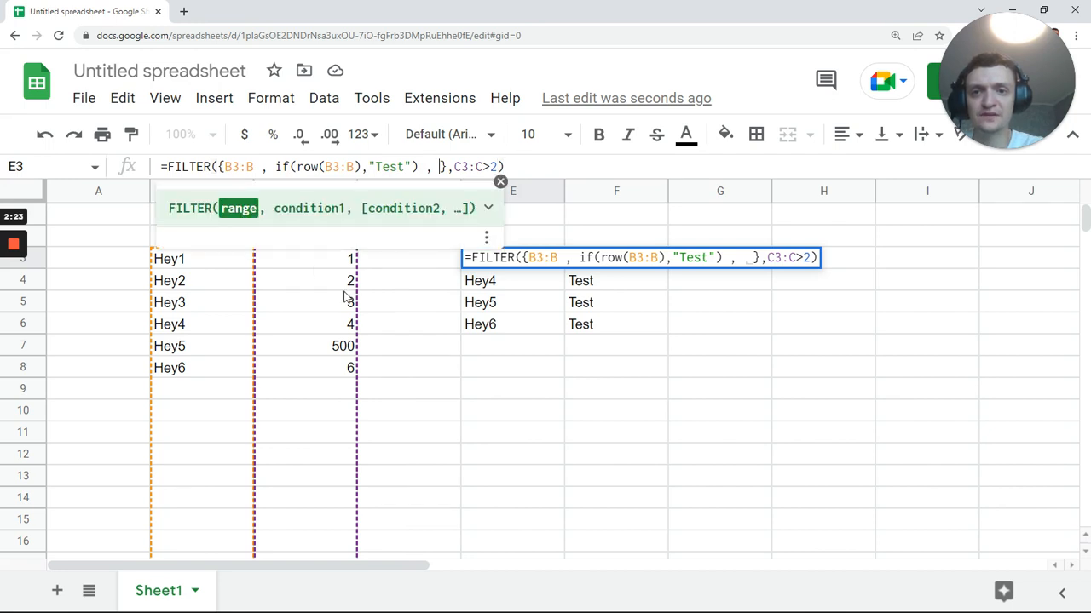
{"action": "left_click_drag", "start_coordinate": [320, 264], "coordinate": [324, 322]}
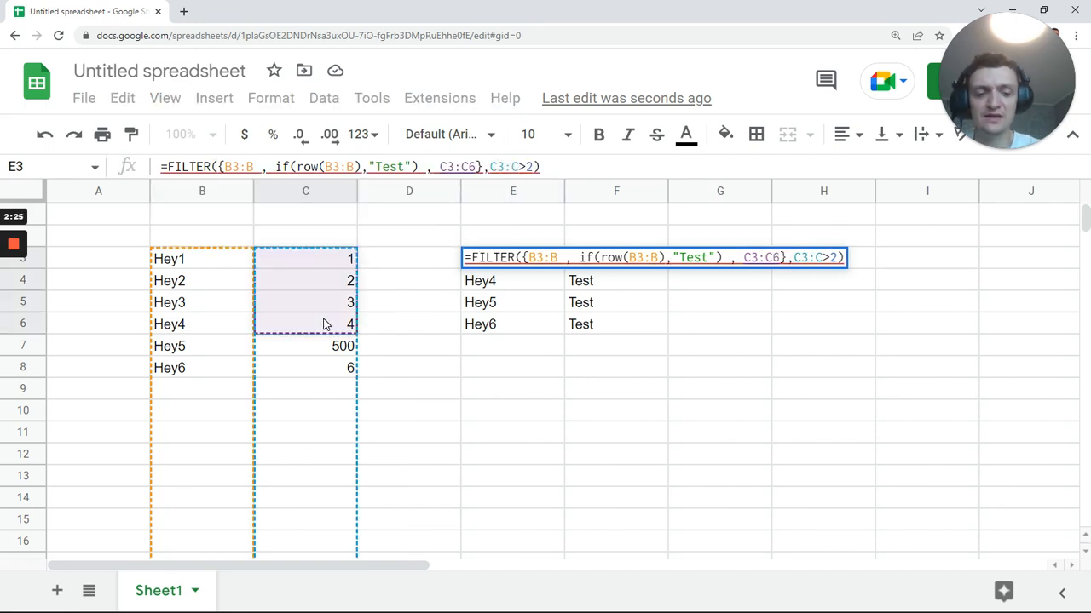
{"action": "key", "text": "BackSpace"}
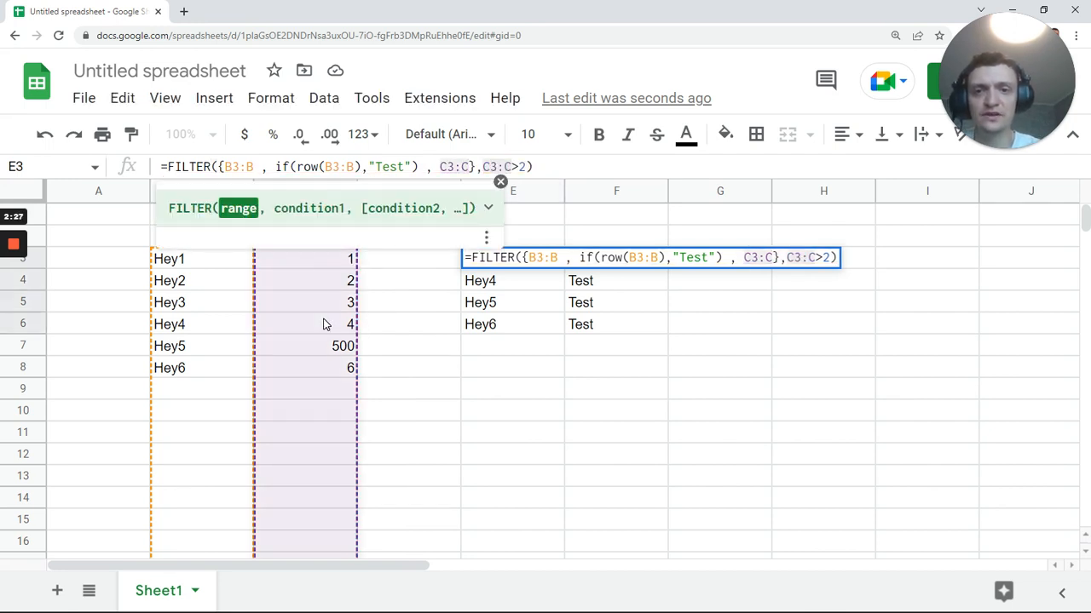
{"action": "key", "text": "Return"}
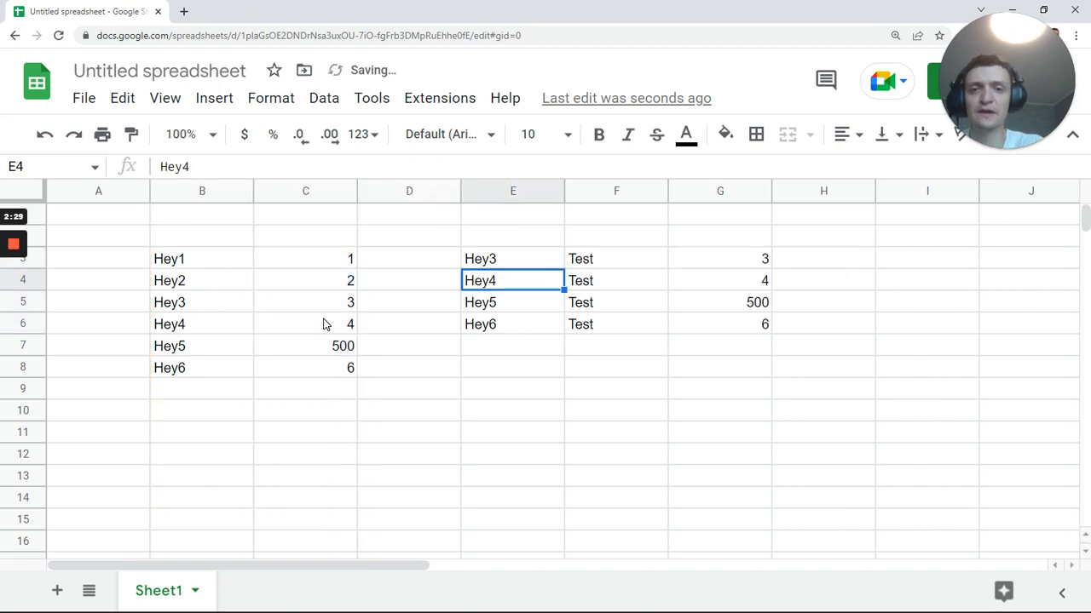
{"action": "left_click", "coordinate": [533, 260]}
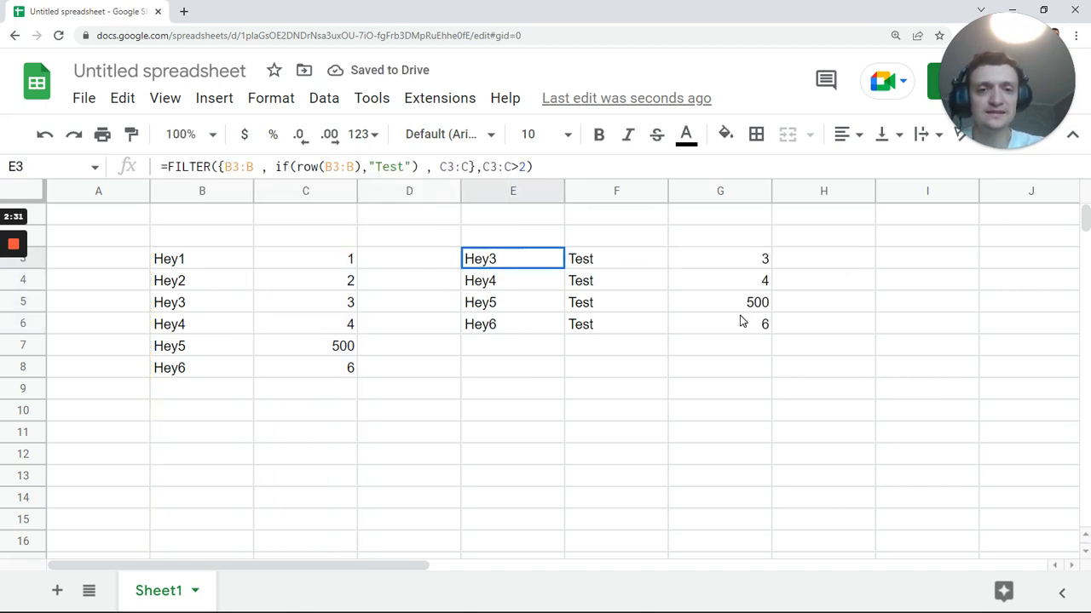
{"action": "left_click", "coordinate": [741, 321], "text": "shift"}
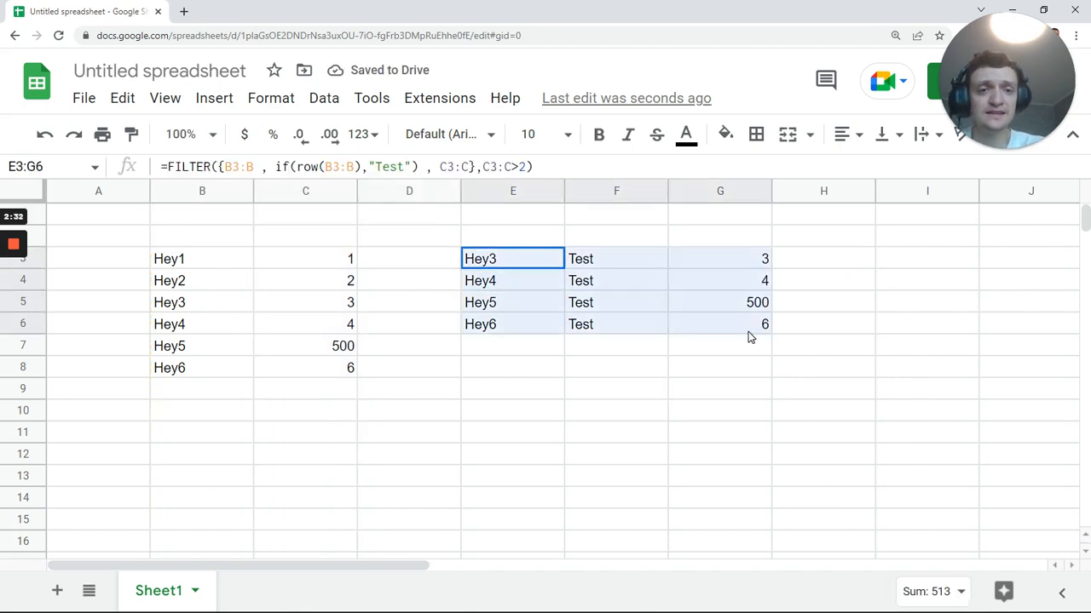
- Replace the IF function's true value in the E3 formula with the array {"Test","Text2"} and commit it
{"action": "left_click", "coordinate": [496, 266]}
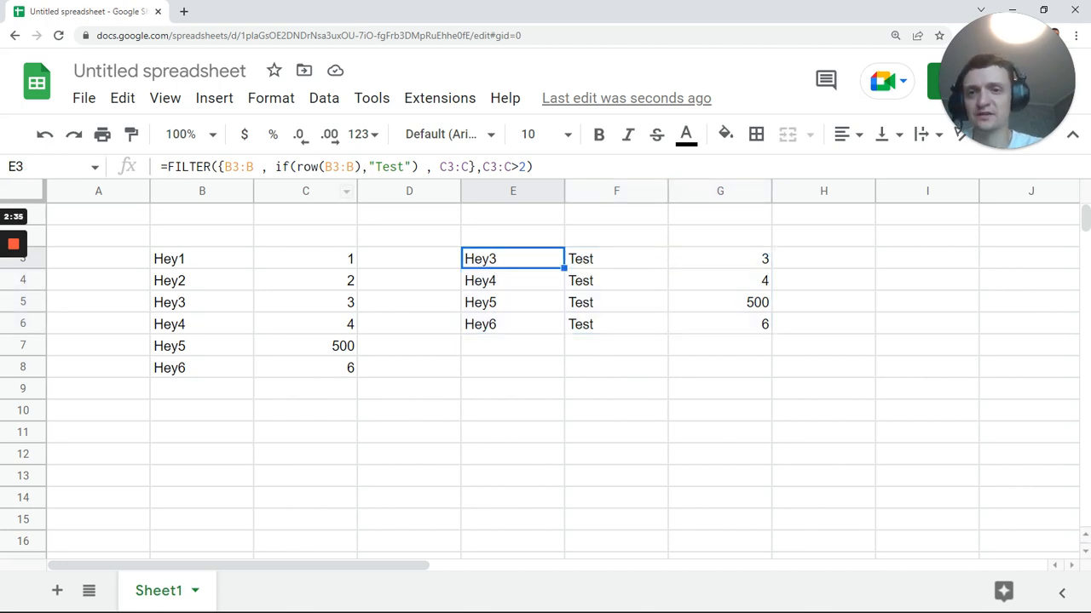
{"action": "left_click_drag", "start_coordinate": [368, 167], "coordinate": [412, 167]}
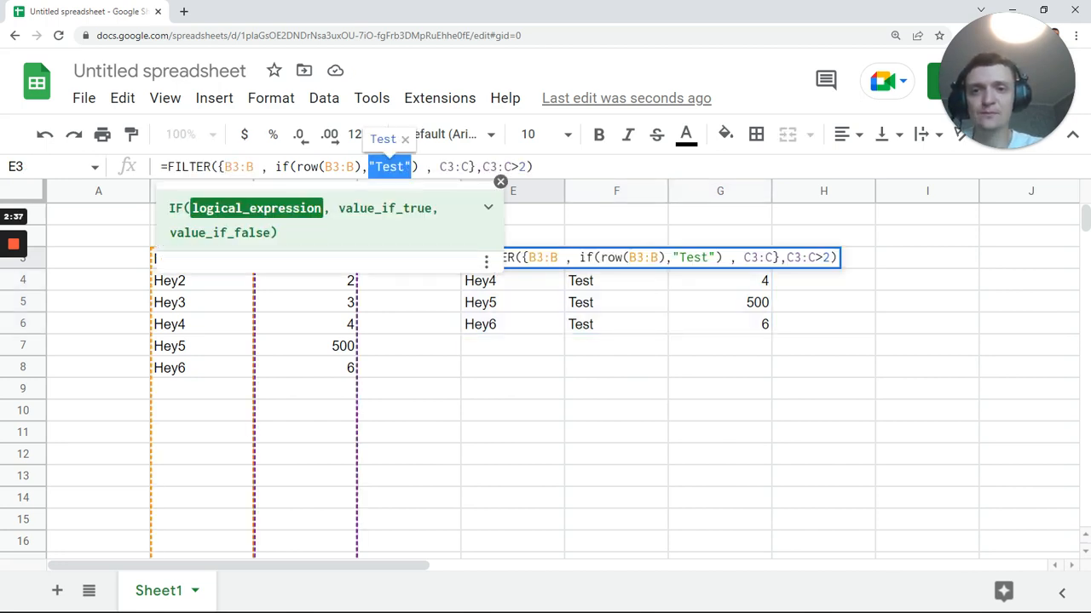
{"action": "key", "text": "BackSpace"}
{"action": "type", "text": "{\"Test\","}
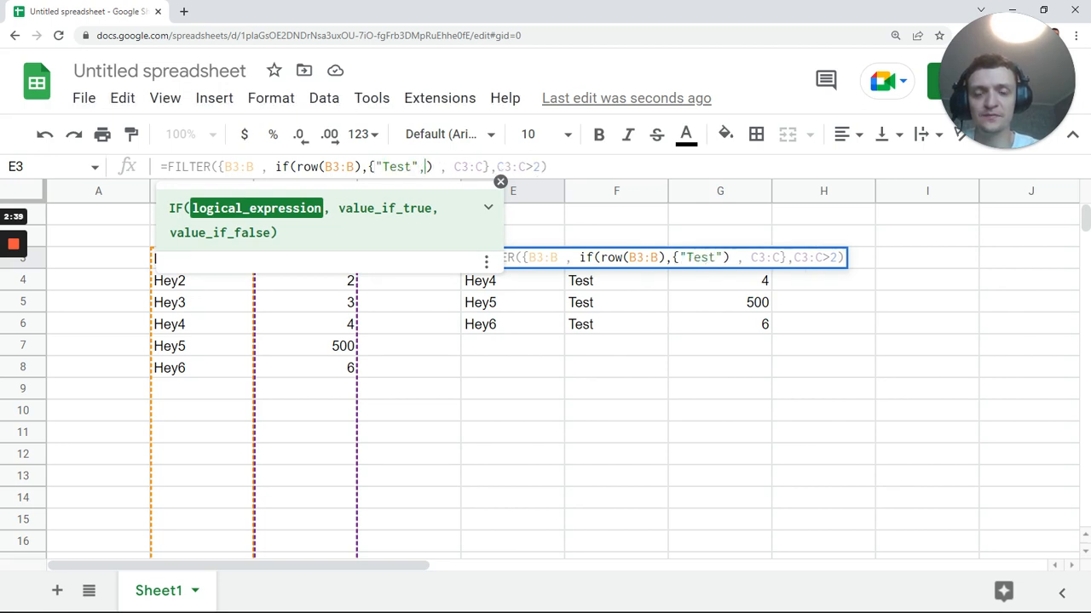
{"action": "type", "text": "\"Tex"}
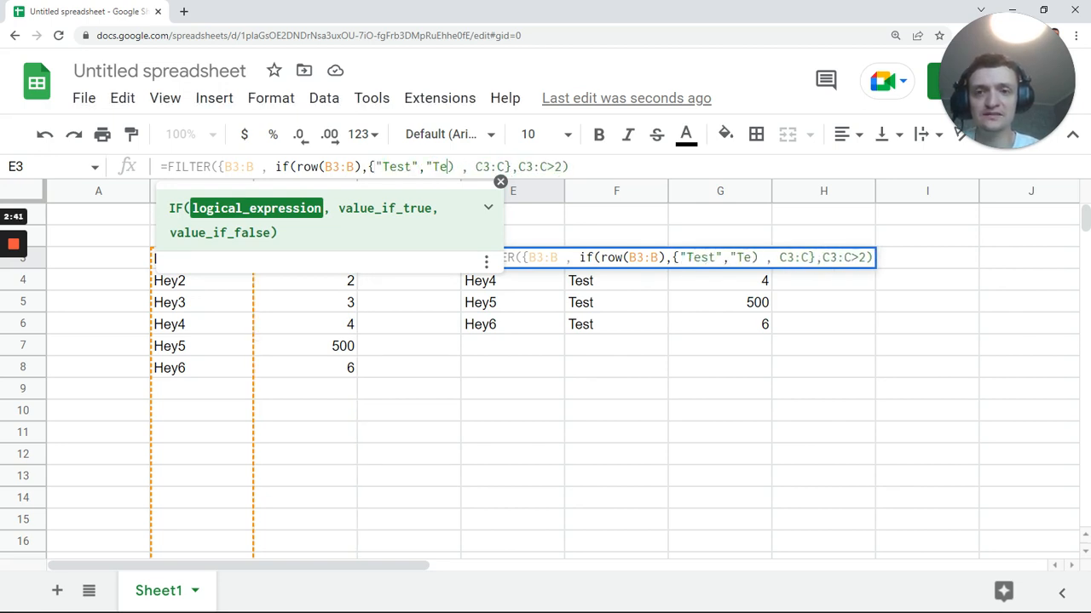
{"action": "type", "text": "t2\""}
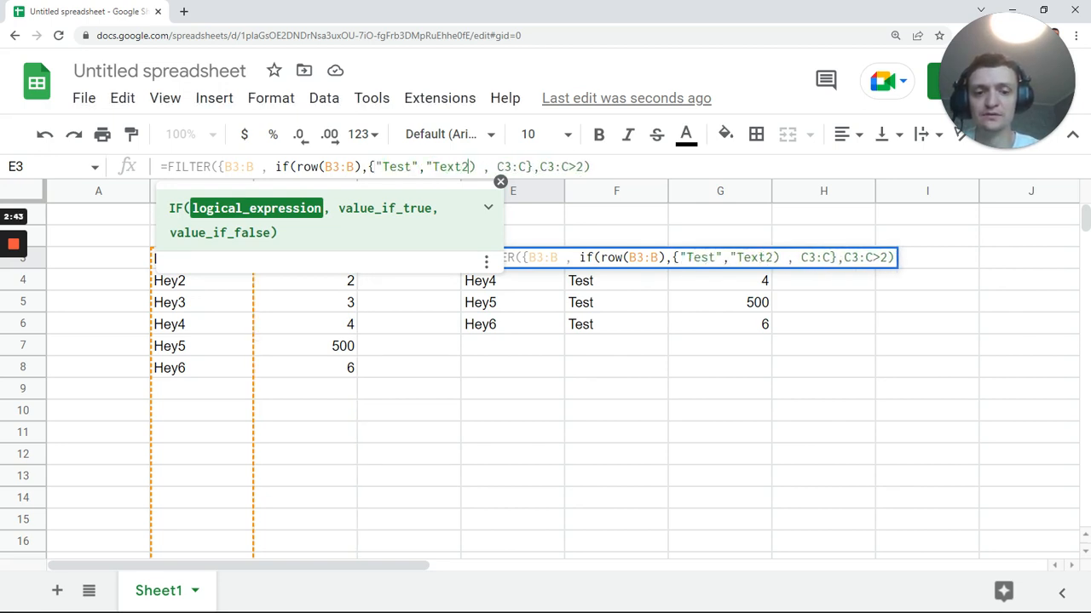
{"action": "type", "text": "}"}
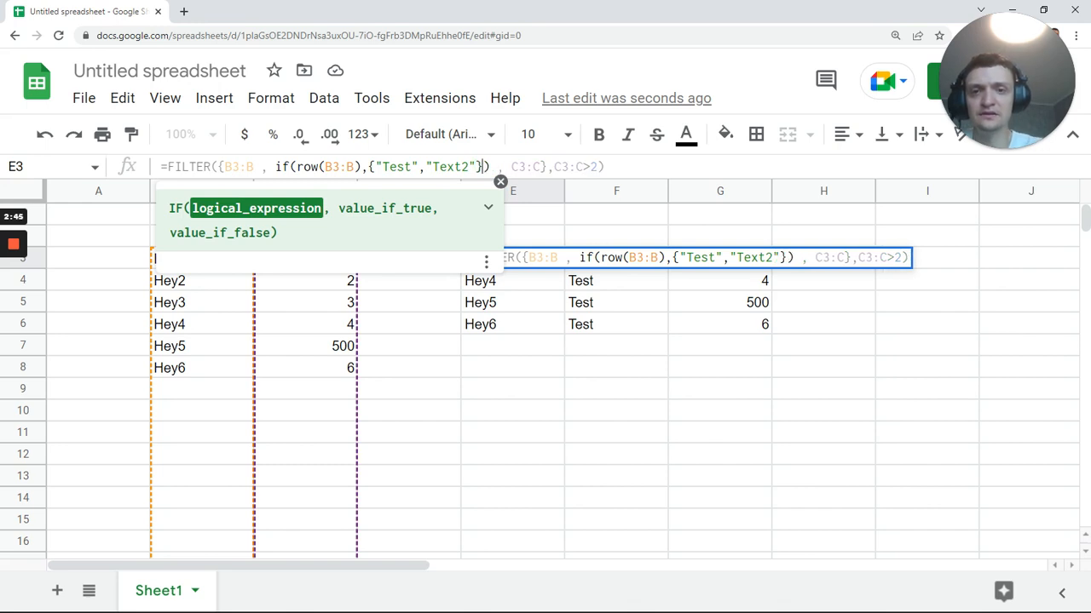
{"action": "left_click_drag", "start_coordinate": [361, 167], "coordinate": [482, 167]}
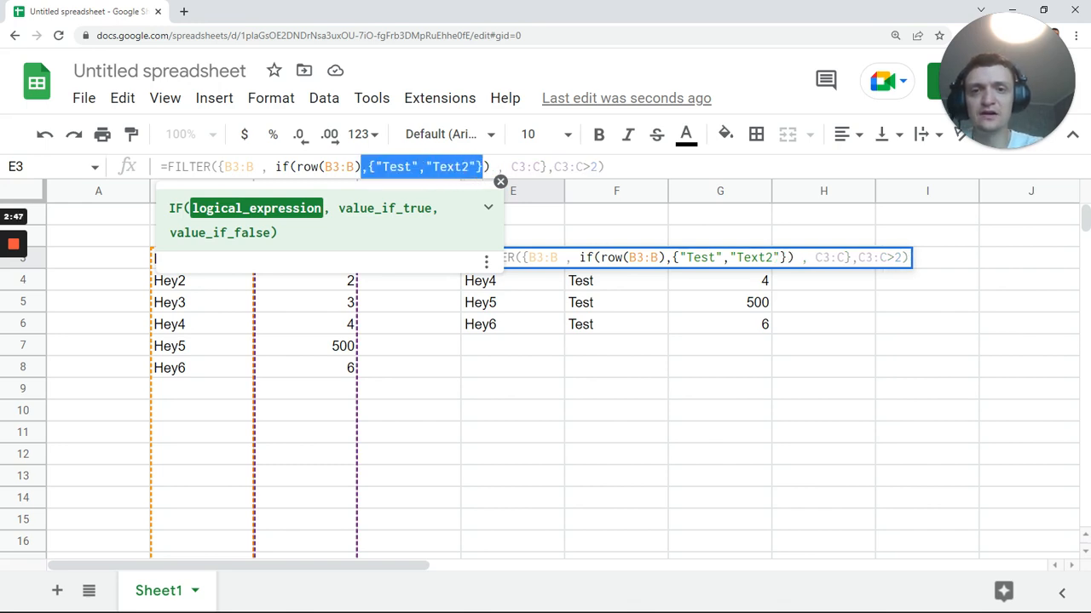
{"action": "left_click", "coordinate": [381, 167]}
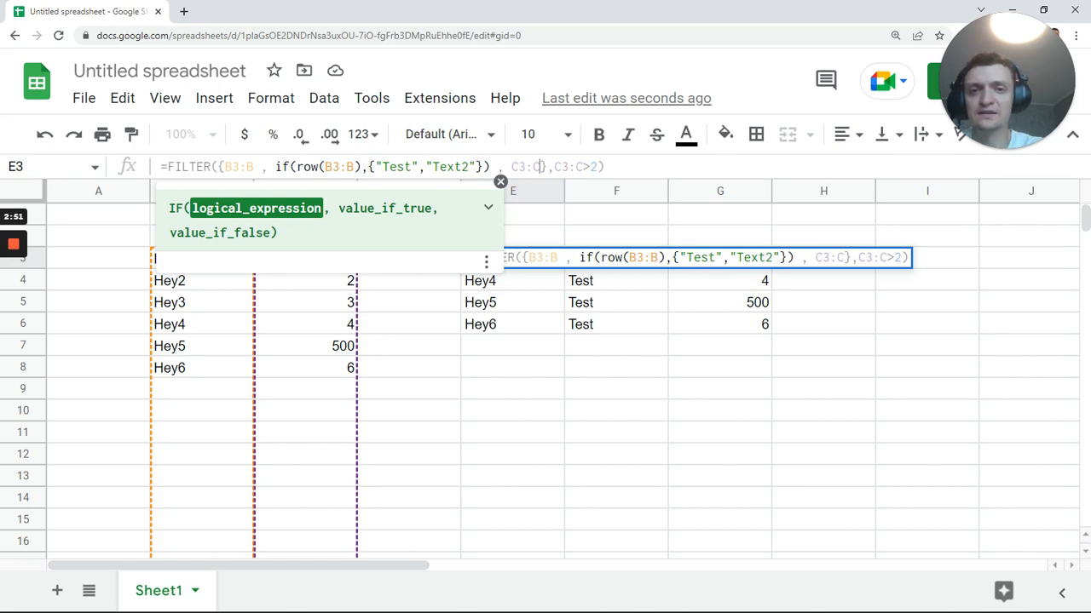
{"action": "left_click", "coordinate": [539, 167]}
{"action": "left_click", "coordinate": [224, 167]}
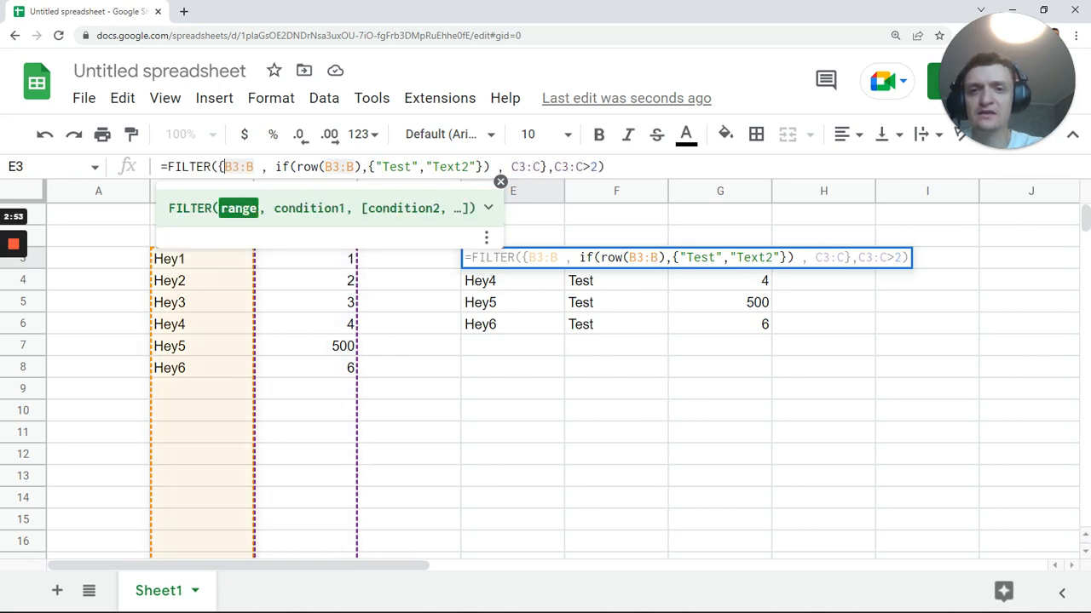
{"action": "key", "text": "Tab"}
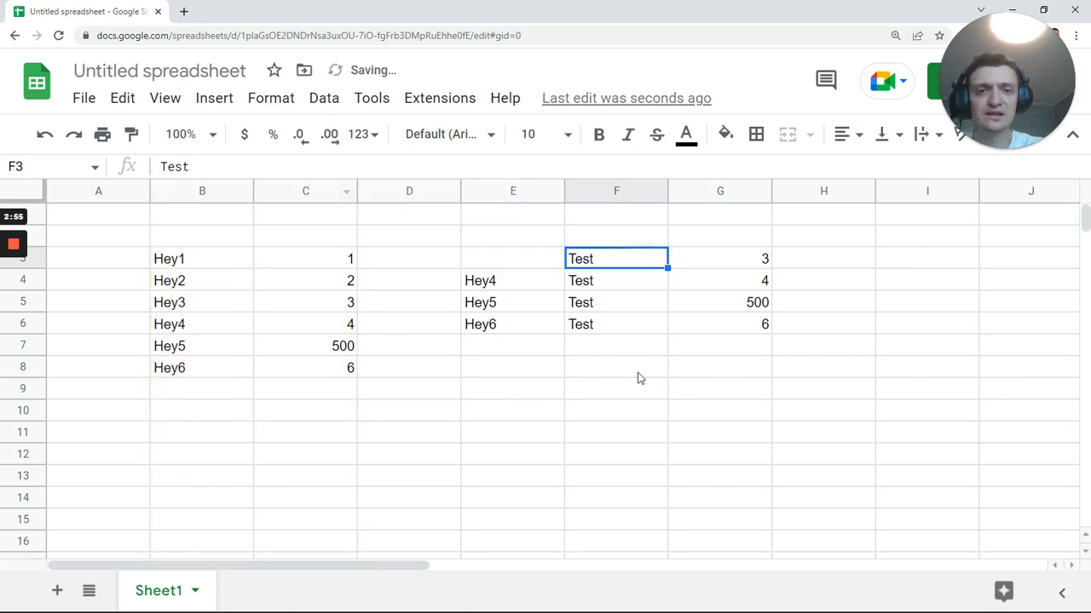
{"action": "key", "text": "Left"}
{"action": "key", "text": "Right"}
{"action": "key", "text": "Right"}
{"action": "key", "text": "Right"}
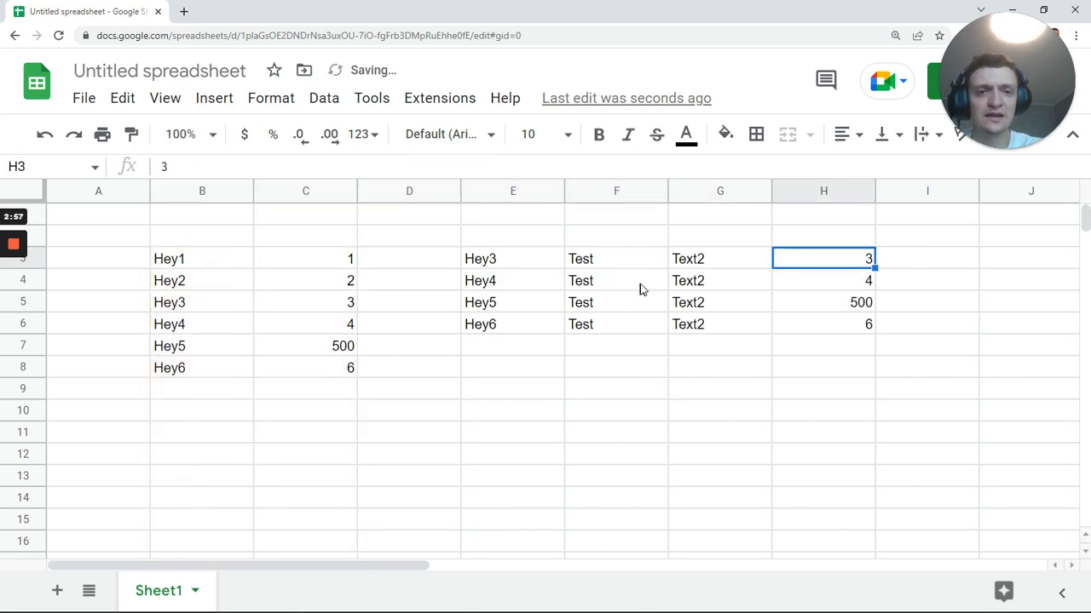
{"action": "key", "text": "Right"}
- Copy the if(row(B3:B),{"Test","Text2"}) expression in the E3 formula and paste it as another array column after C3:C
{"action": "left_click", "coordinate": [513, 265]}
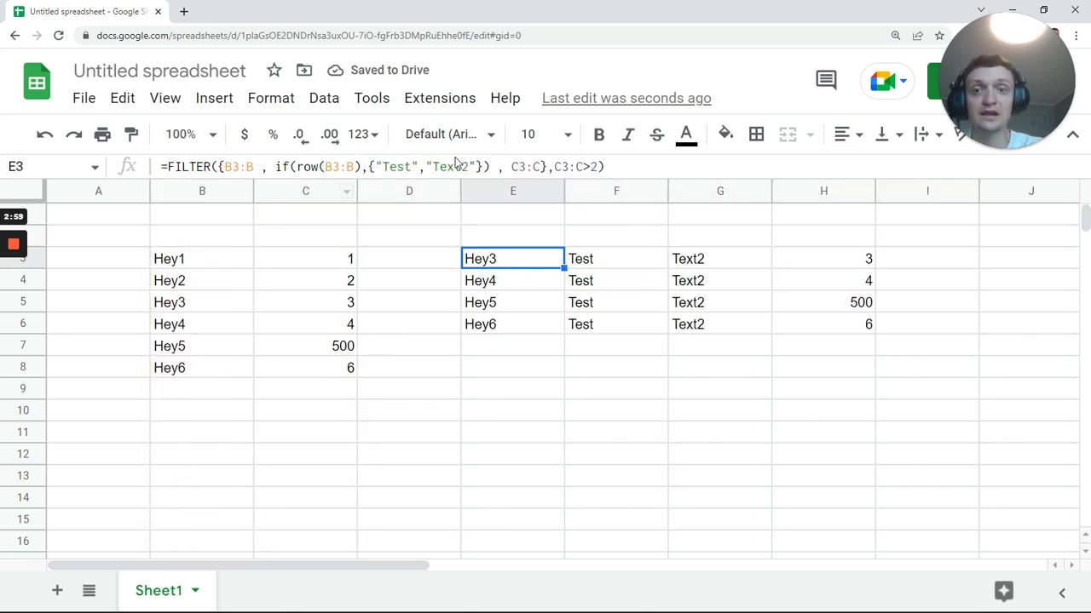
{"action": "left_click_drag", "start_coordinate": [903, 267], "coordinate": [923, 333]}
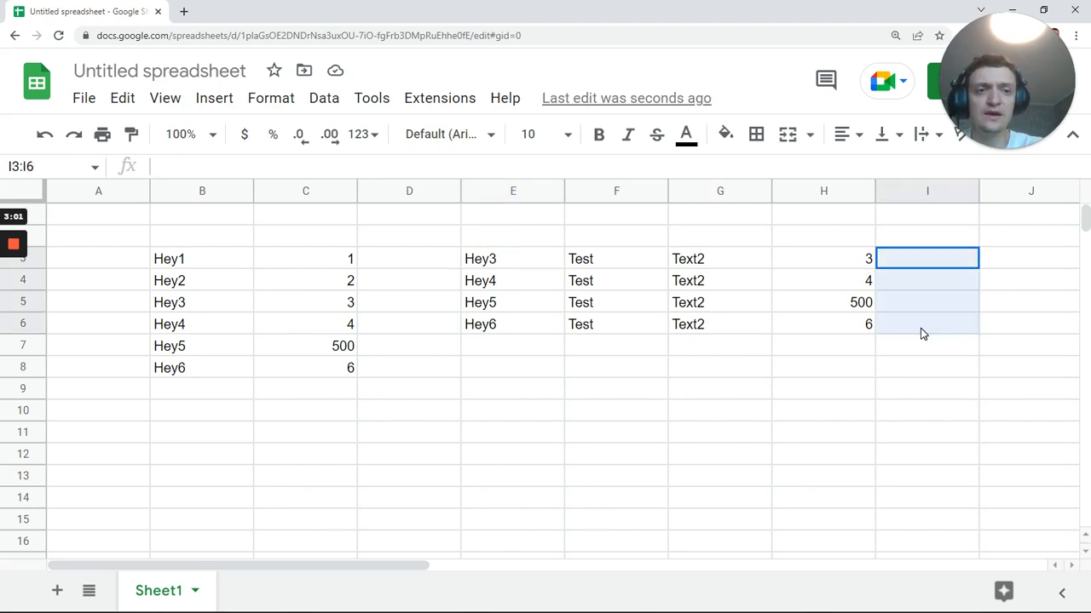
{"action": "left_click", "coordinate": [497, 268]}
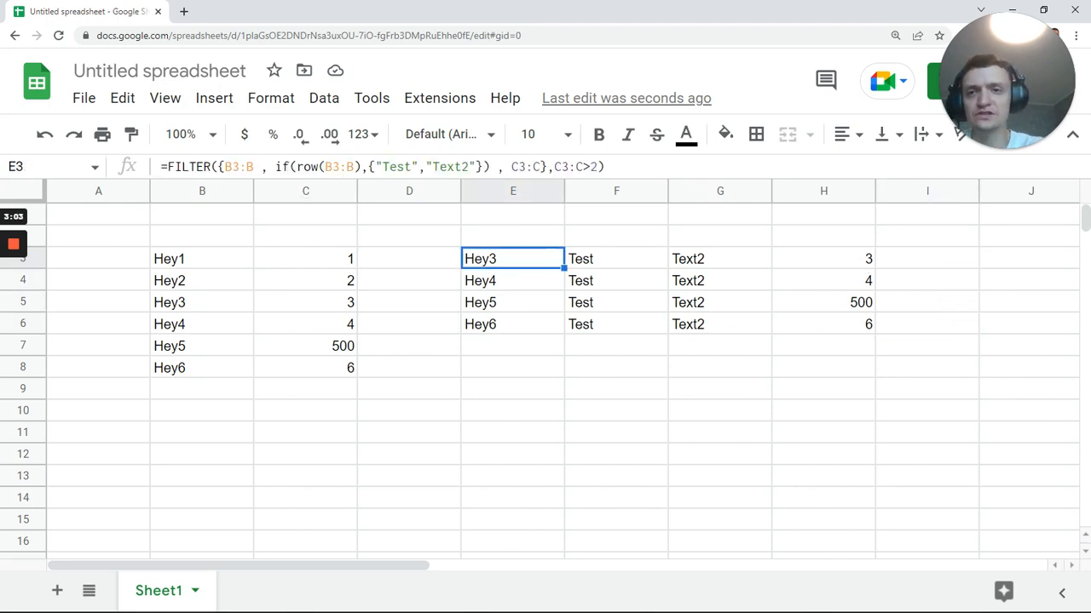
{"action": "left_click_drag", "start_coordinate": [274, 166], "coordinate": [489, 166]}
{"action": "key", "text": "ctrl+c"}
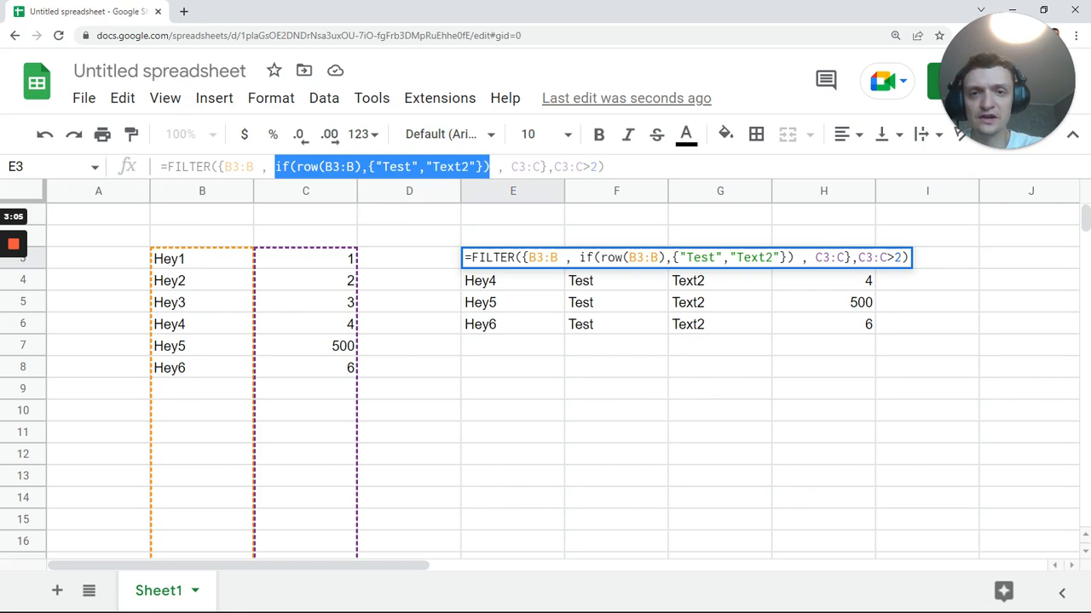
{"action": "key", "text": "BackSpace"}
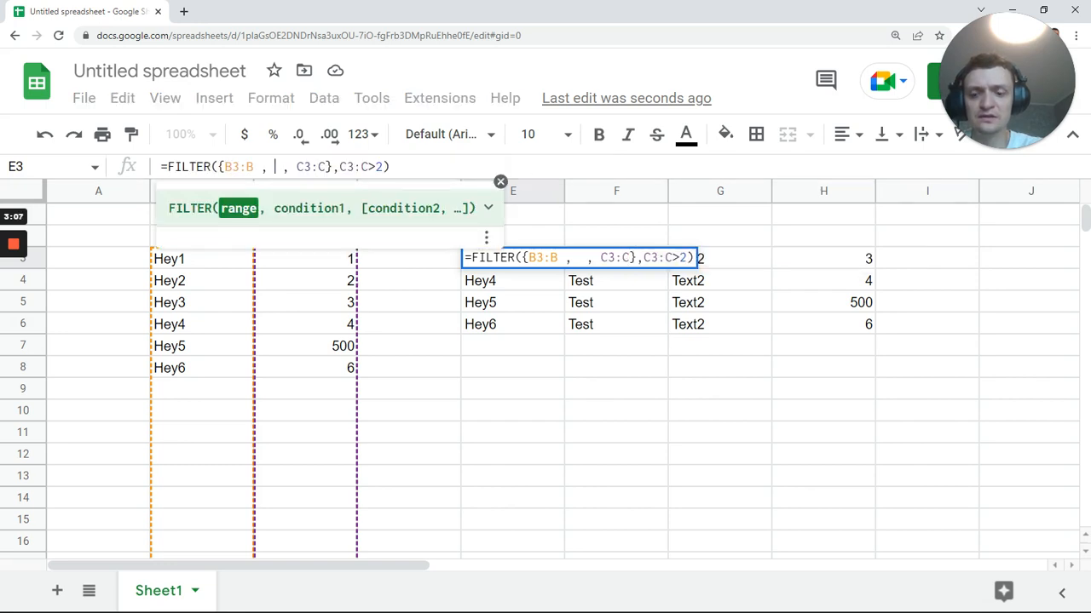
{"action": "key", "text": "Escape"}
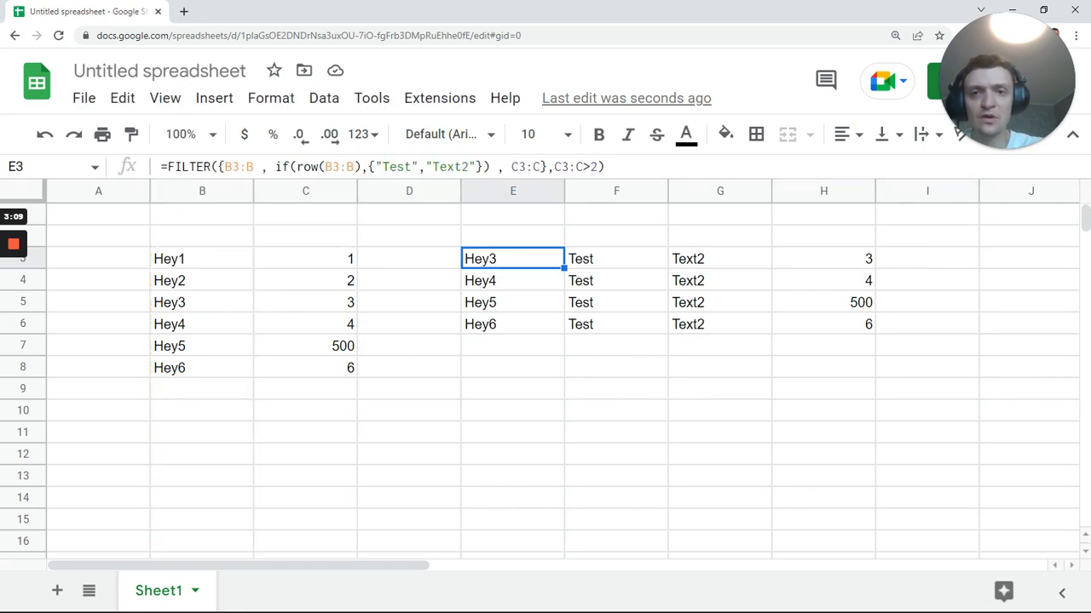
{"action": "left_click", "coordinate": [538, 166]}
{"action": "type", "text": ","}
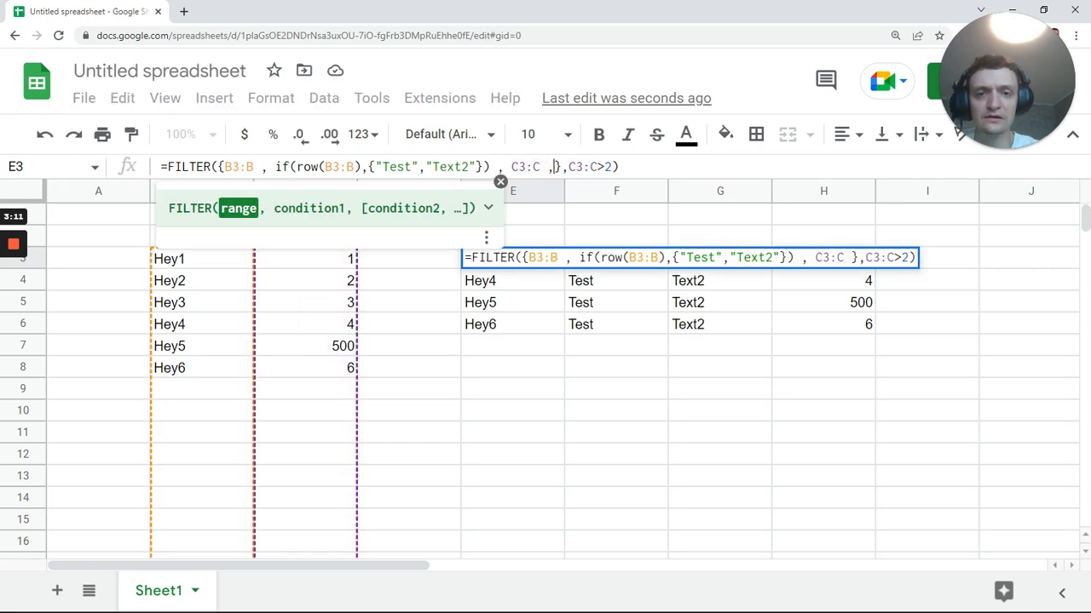
{"action": "key", "text": "ctrl+v"}
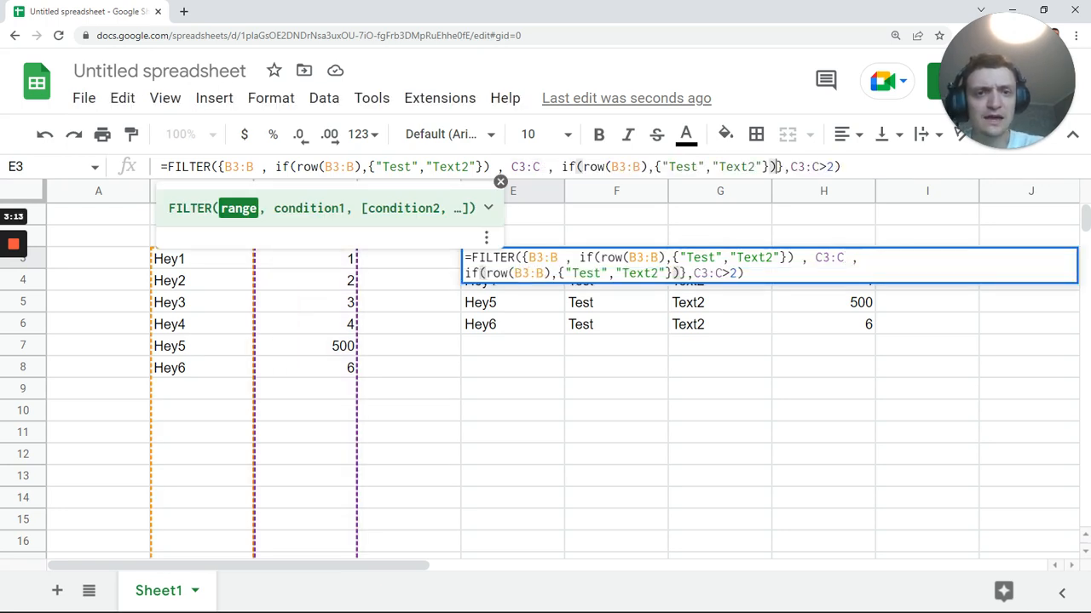
- Reduce the pasted IF function's true value to the single text "Text3" and commit the E3 formula
{"action": "key", "text": "shift+Left"}
{"action": "key", "text": "shift+Left"}
{"action": "key", "text": "shift+Left"}
{"action": "key", "text": "shift+Left"}
{"action": "key", "text": "shift+Left"}
{"action": "key", "text": "shift+Left"}
{"action": "key", "text": "shift+Left"}
{"action": "key", "text": "shift+Left"}
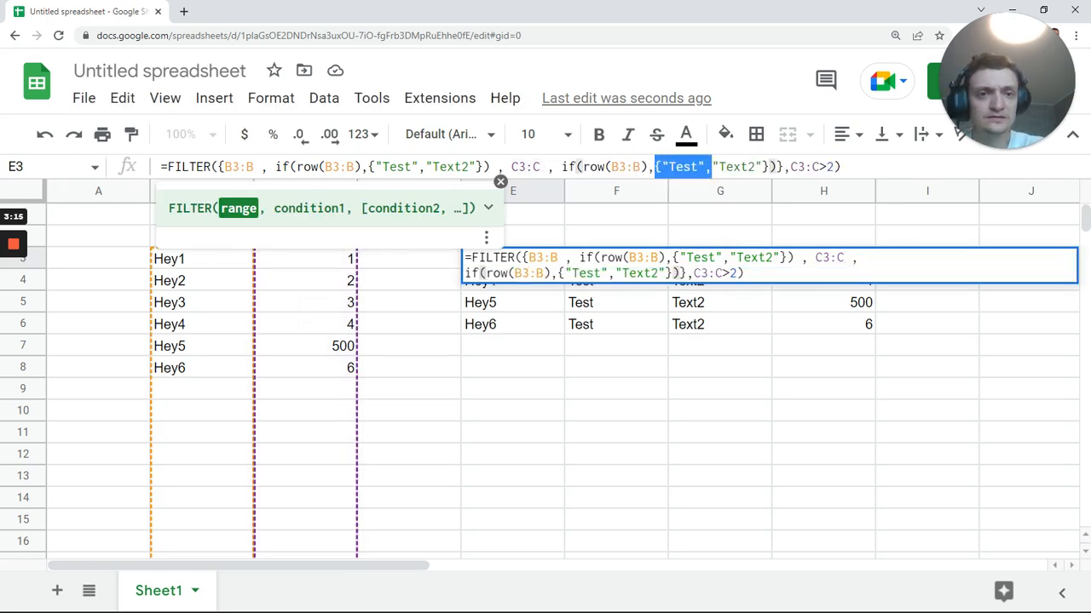
{"action": "key", "text": "BackSpace"}
{"action": "left_click", "coordinate": [711, 167]}
{"action": "key", "text": "BackSpace"}
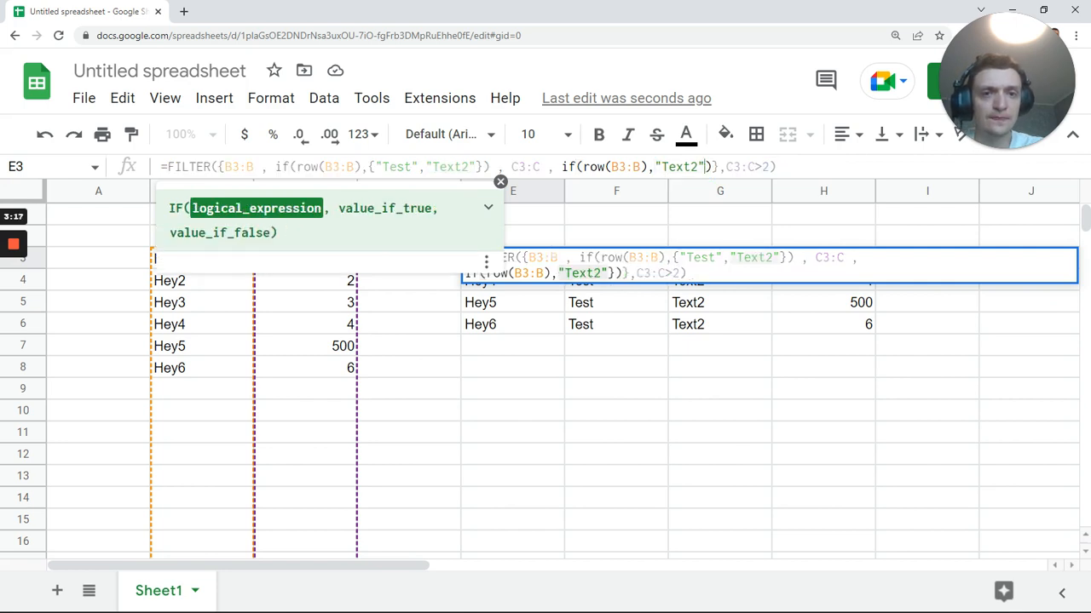
{"action": "left_click_drag", "start_coordinate": [698, 167], "coordinate": [690, 167]}
{"action": "type", "text": "3"}
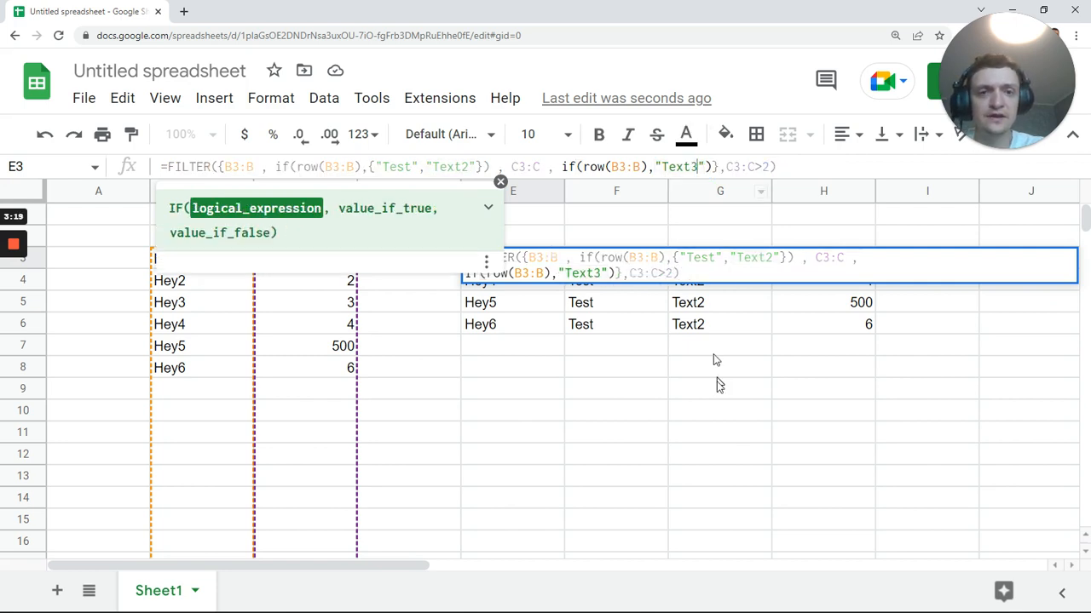
{"action": "key", "text": "Tab"}
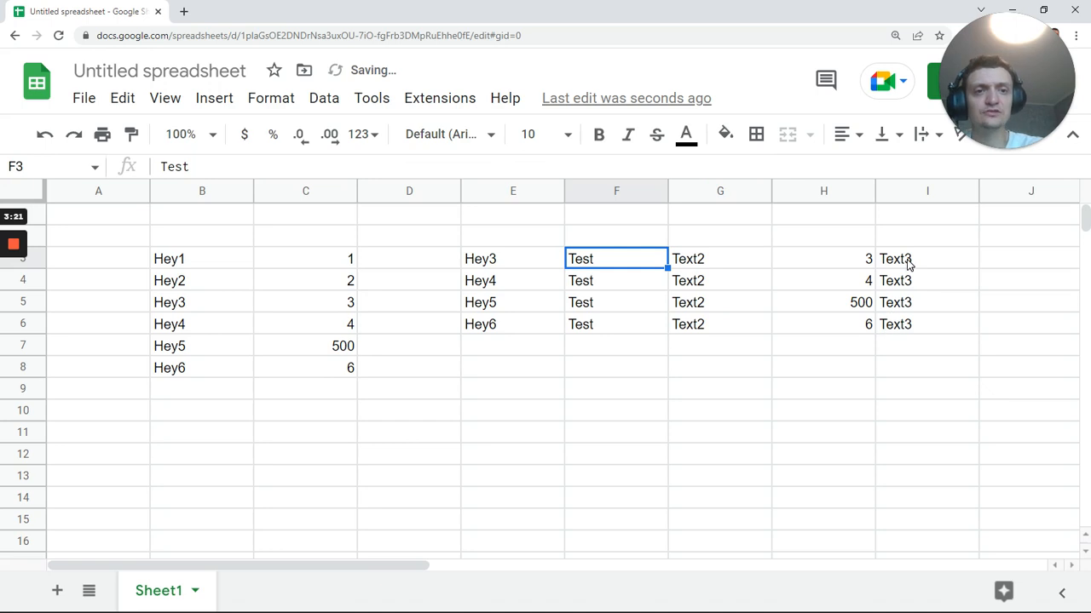
- Examine the added text column in I3:I6 and the whole filtered output in E3:I6
{"action": "left_click_drag", "start_coordinate": [909, 266], "coordinate": [905, 329]}
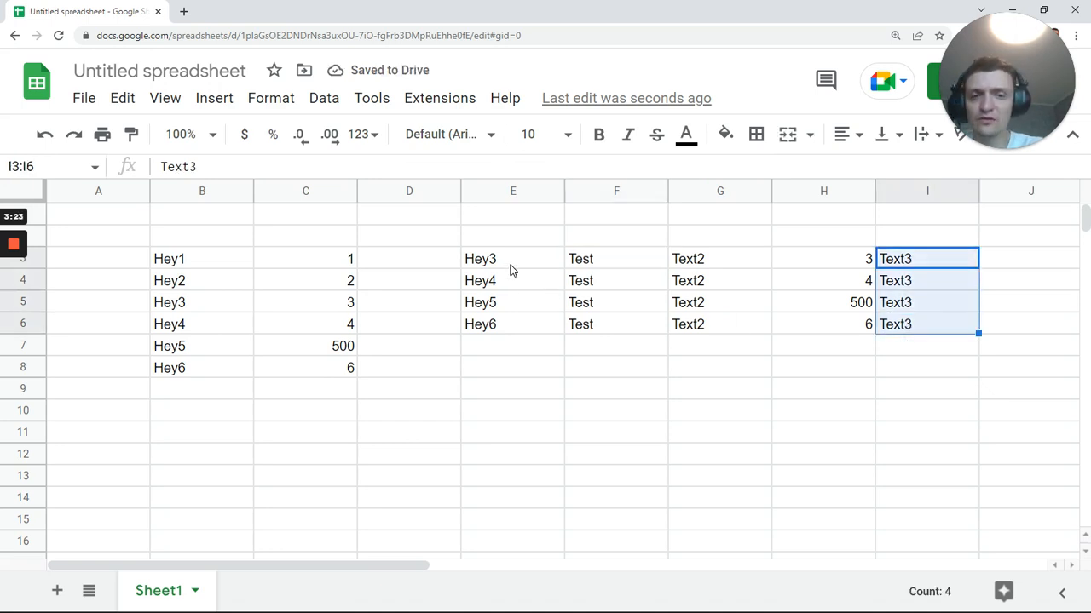
{"action": "left_click_drag", "start_coordinate": [511, 269], "coordinate": [920, 328]}
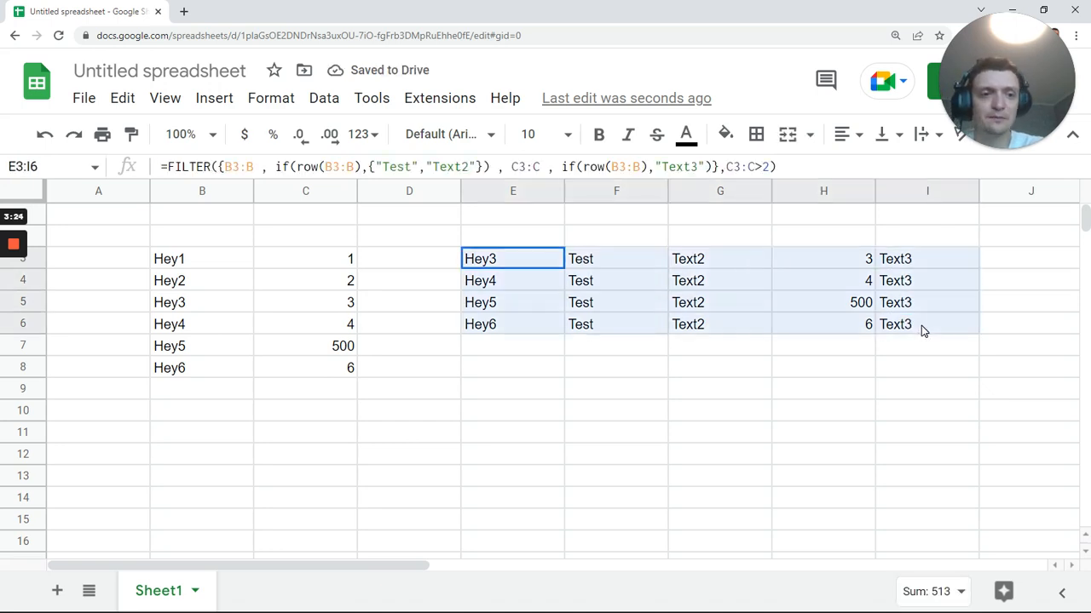
{"action": "left_click", "coordinate": [537, 267]}
{"action": "left_click", "coordinate": [490, 342], "text": "shift"}
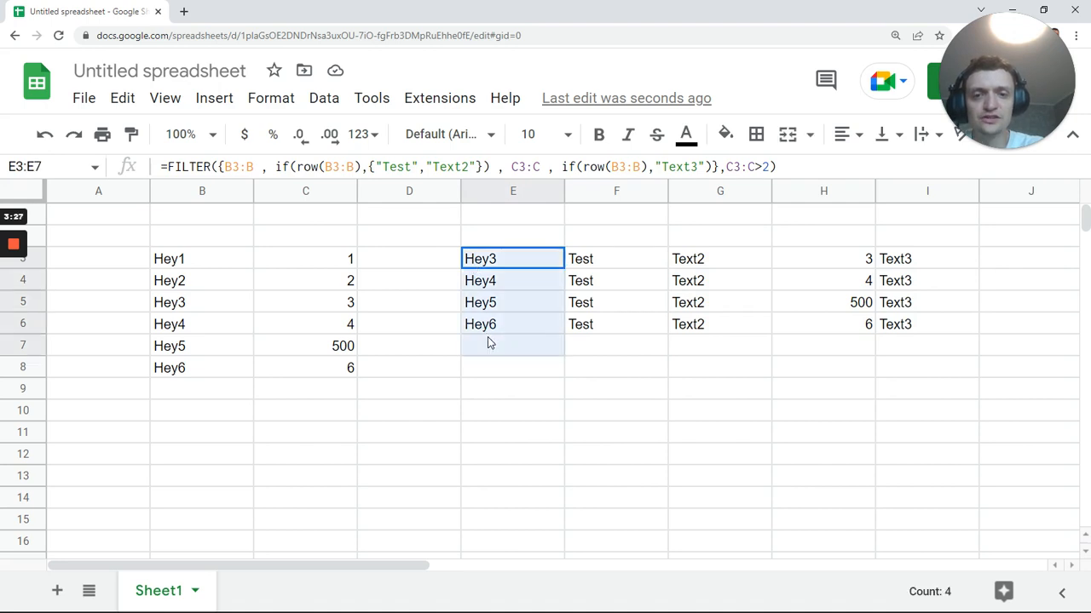
- Examine the filtered output columns F3:I6 and the "Text2" entry of the text array in the E3 formula
{"action": "left_click", "coordinate": [656, 267]}
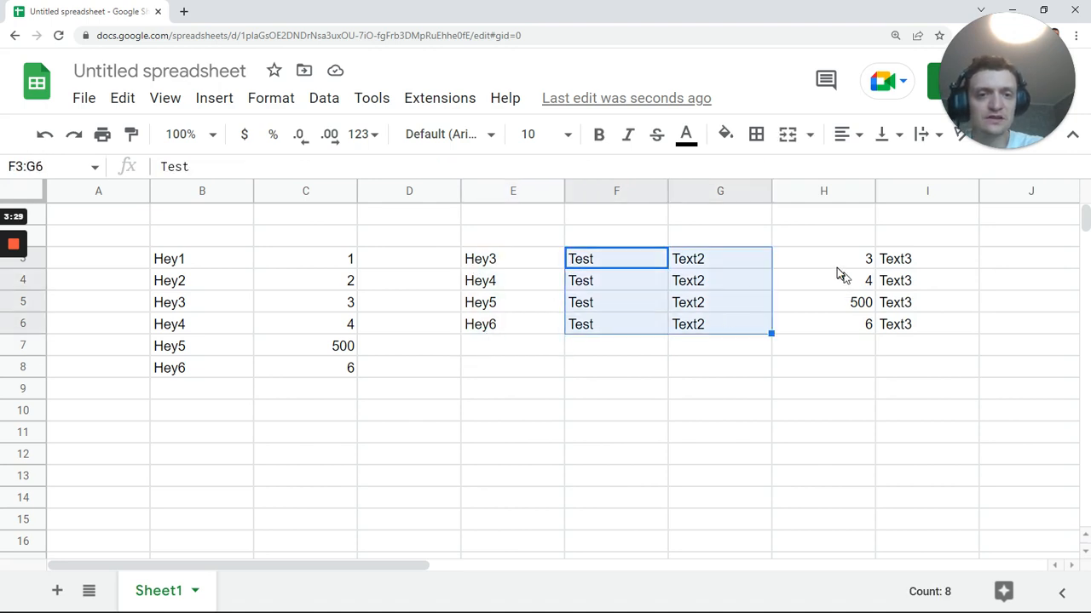
{"action": "left_click_drag", "start_coordinate": [830, 259], "coordinate": [831, 324]}
{"action": "left_click", "coordinate": [922, 267]}
{"action": "left_click_drag", "start_coordinate": [920, 306], "coordinate": [908, 329]}
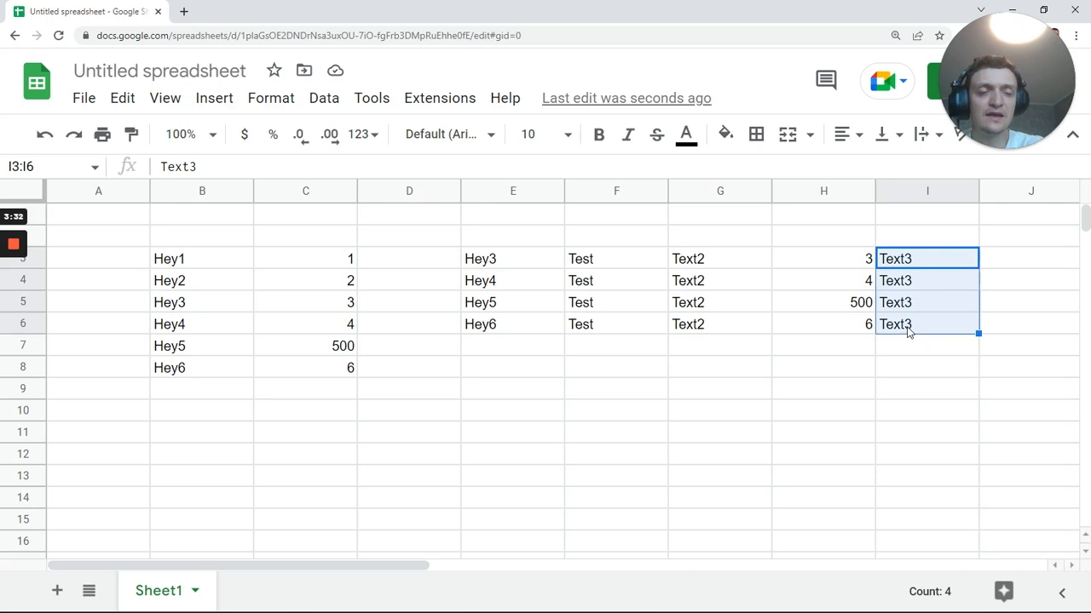
{"action": "left_click", "coordinate": [488, 265]}
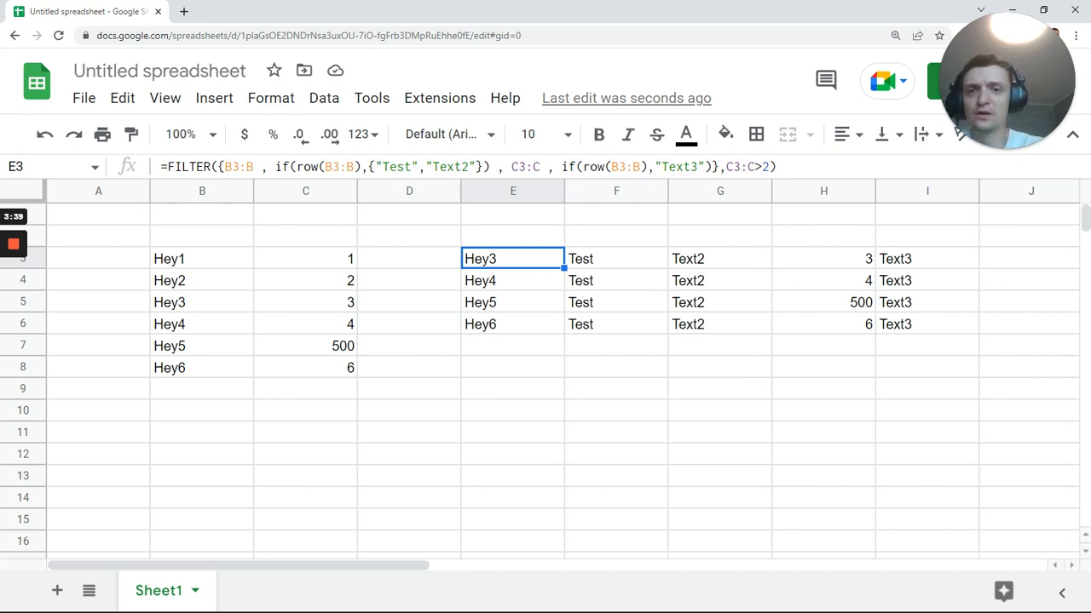
{"action": "double_click", "coordinate": [450, 167]}
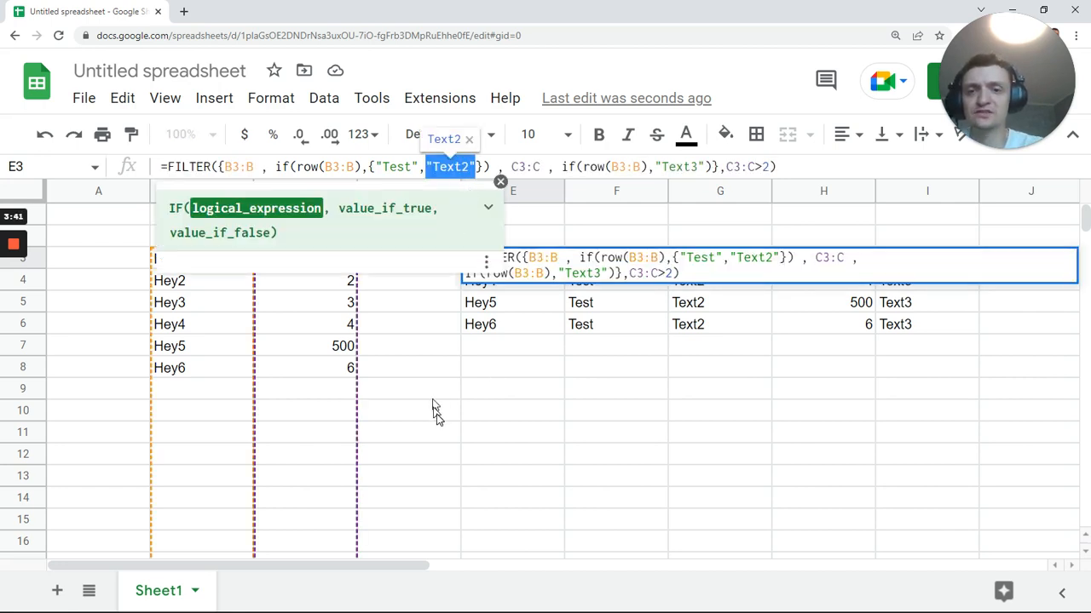
{"action": "key", "text": "Tab"}
- Copy the C3:C reference in the E3 formula and paste it as another array column after if(row(B3:B),"Text3")
{"action": "left_click", "coordinate": [520, 265]}
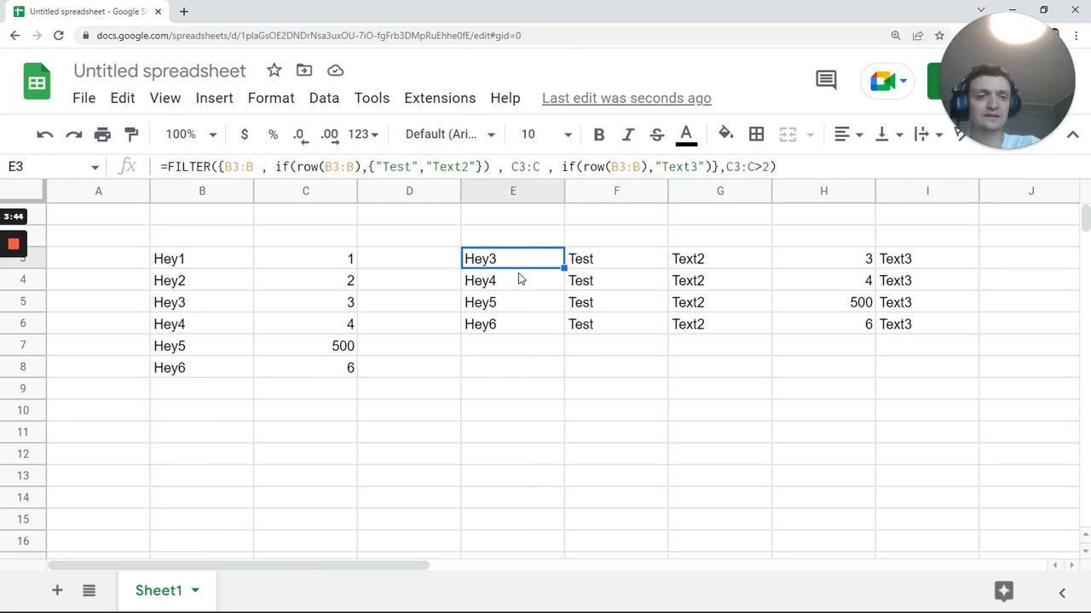
{"action": "left_click", "coordinate": [288, 167]}
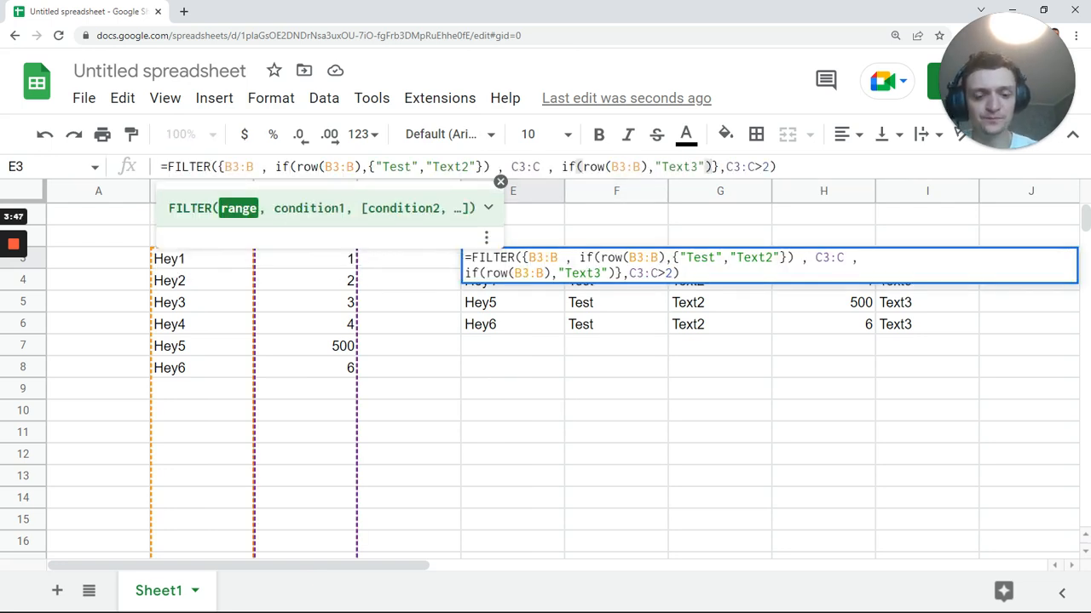
{"action": "type", "text": ","}
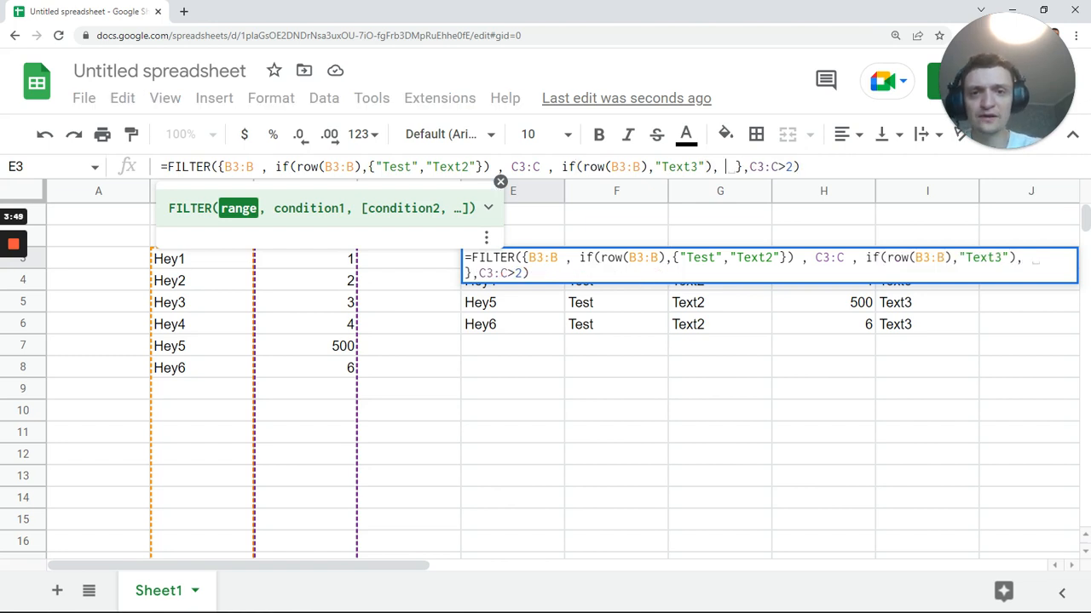
{"action": "left_click_drag", "start_coordinate": [540, 167], "coordinate": [511, 167]}
{"action": "key", "text": "ctrl+c"}
{"action": "left_click", "coordinate": [726, 167]}
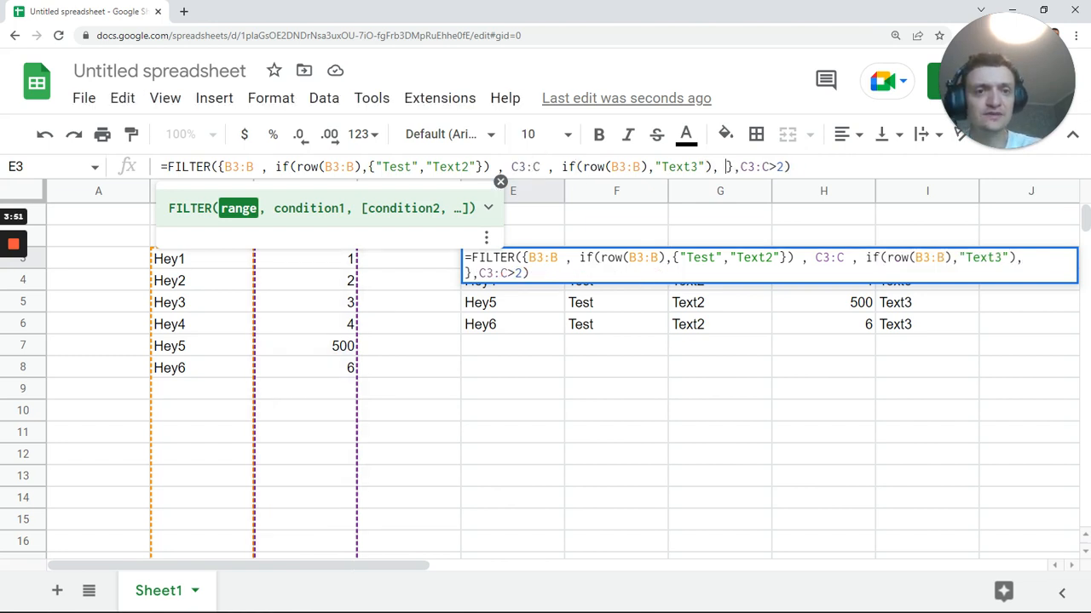
{"action": "key", "text": "ctrl+v"}
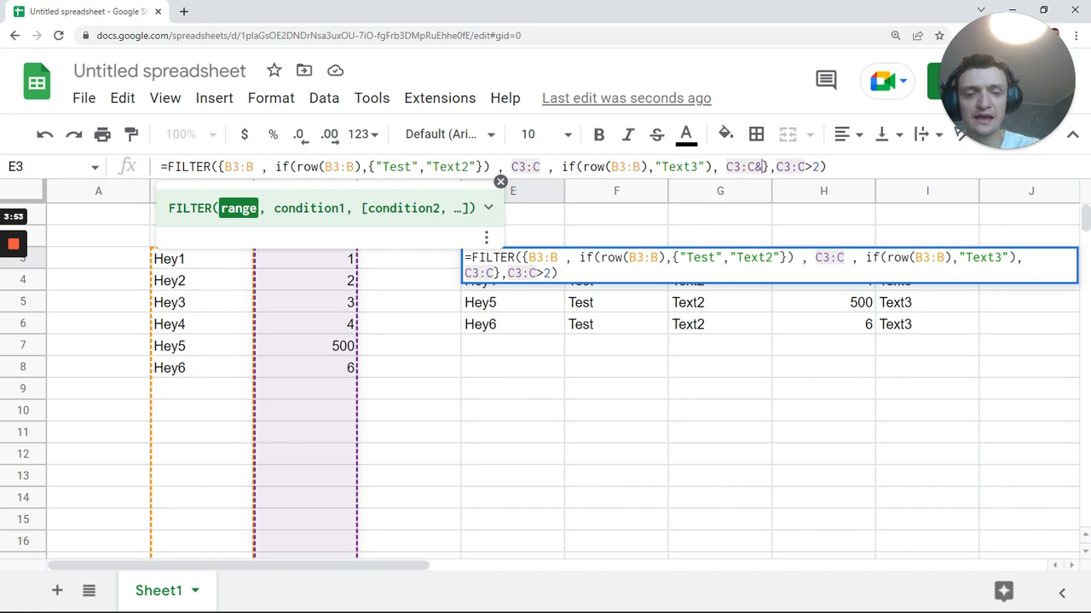
- Append &"-M" to the last C3:C reference in the array and commit the E3 formula
{"action": "type", "text": "&\""}
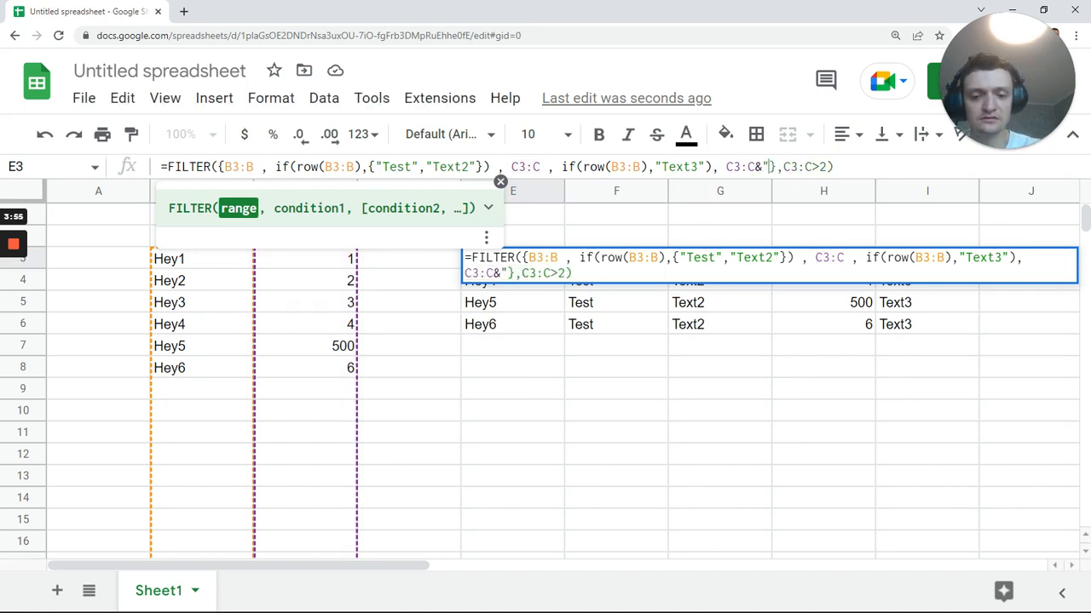
{"action": "type", "text": "M\""}
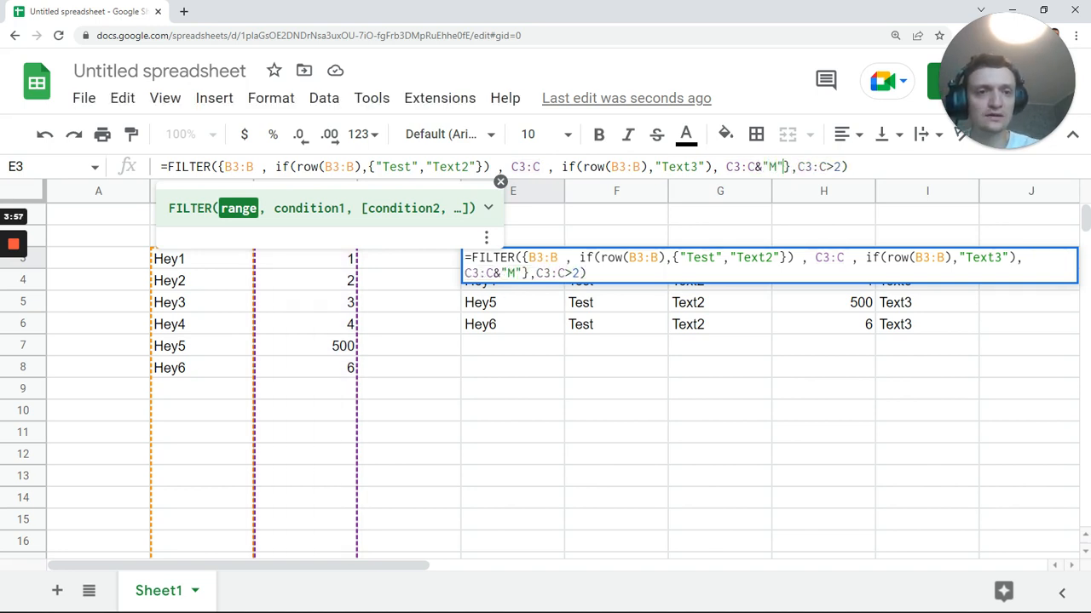
{"action": "key", "text": "Left"}
{"action": "key", "text": "Left"}
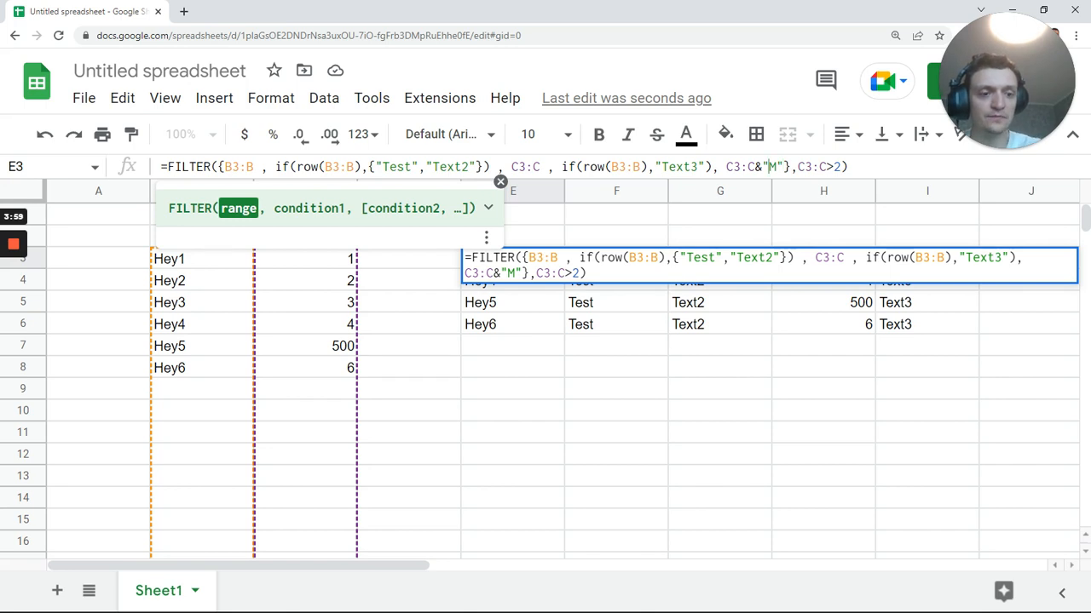
{"action": "type", "text": "-"}
{"action": "key", "text": "Return"}
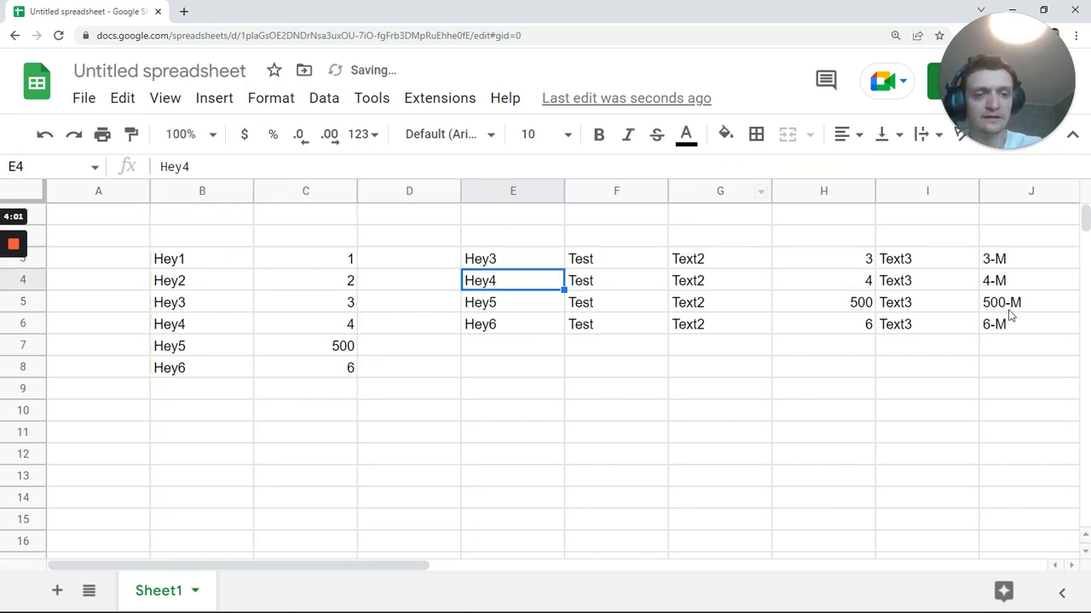
- Examine the suffixed column in J3:J6 and the IF expression with the text array in the E3 formula
{"action": "left_click_drag", "start_coordinate": [1001, 259], "coordinate": [1010, 324]}
{"action": "left_click", "coordinate": [501, 267]}
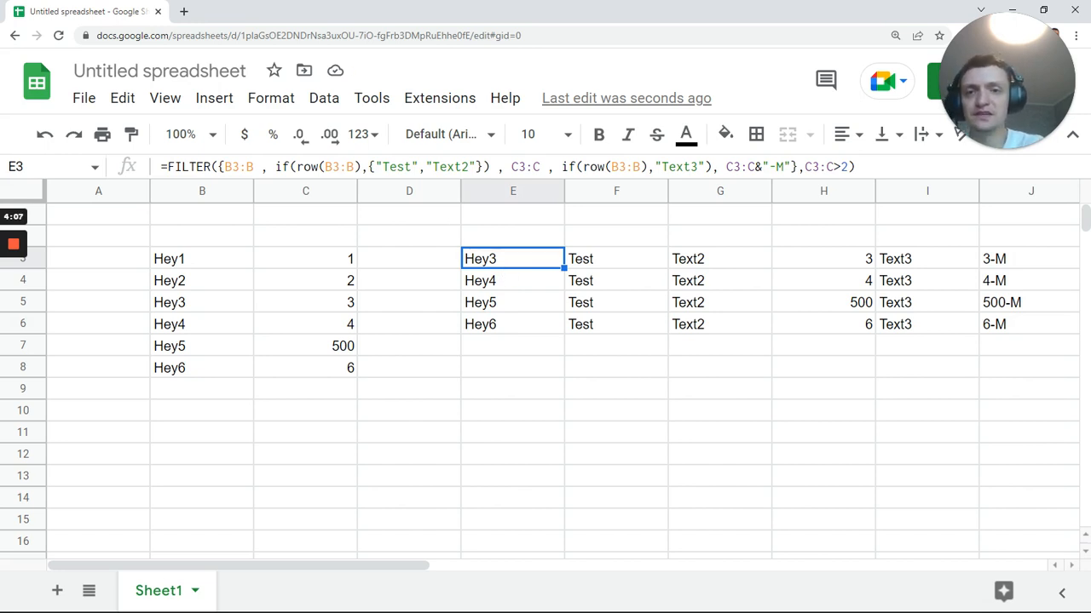
{"action": "left_click_drag", "start_coordinate": [275, 167], "coordinate": [495, 167]}
{"action": "key", "text": "Tab"}
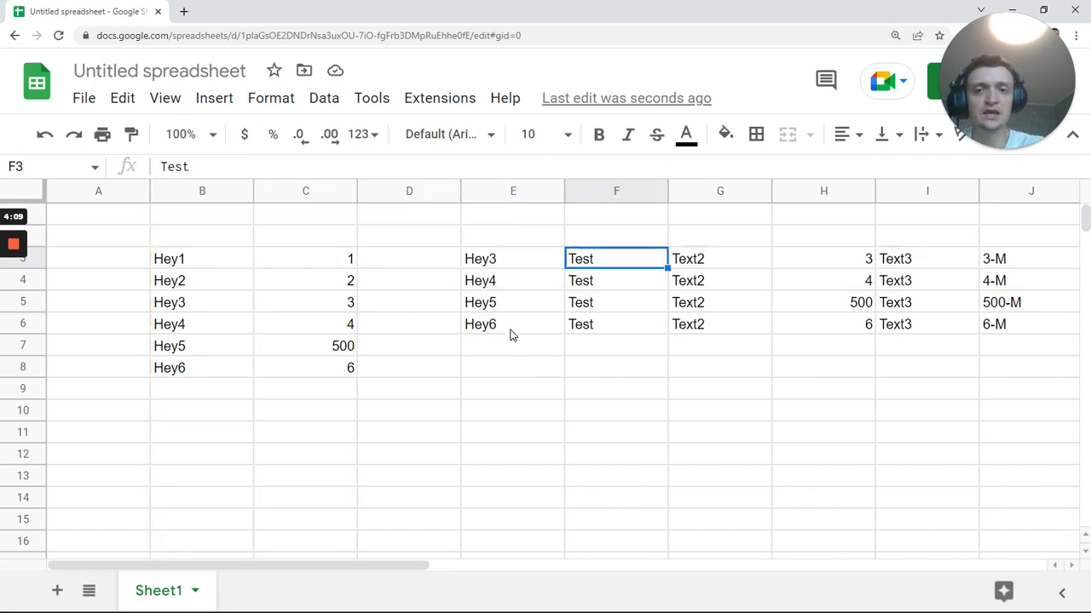
{"action": "left_click", "coordinate": [502, 263]}
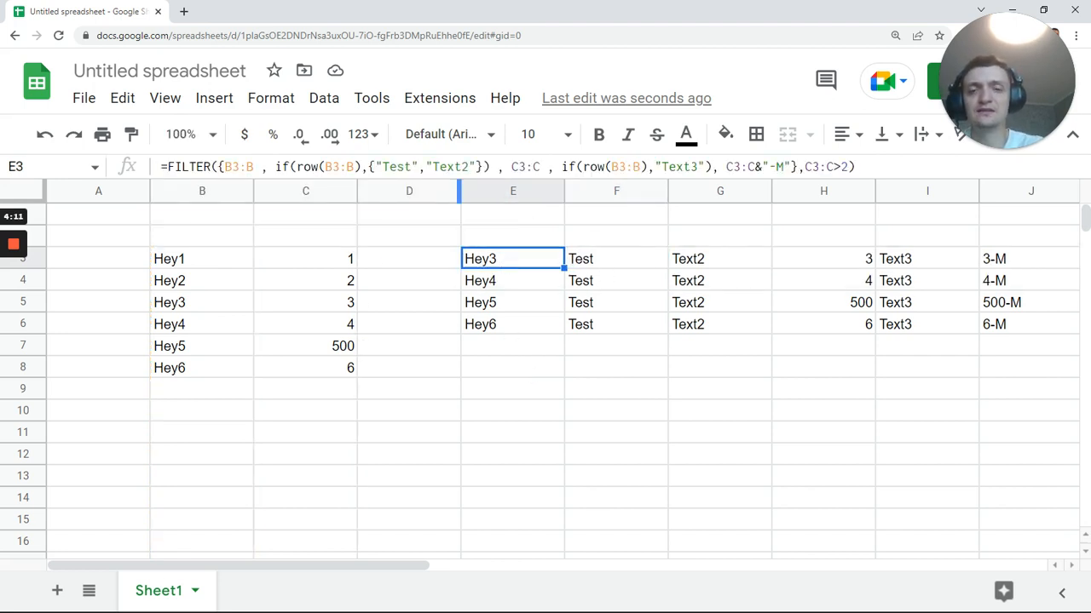